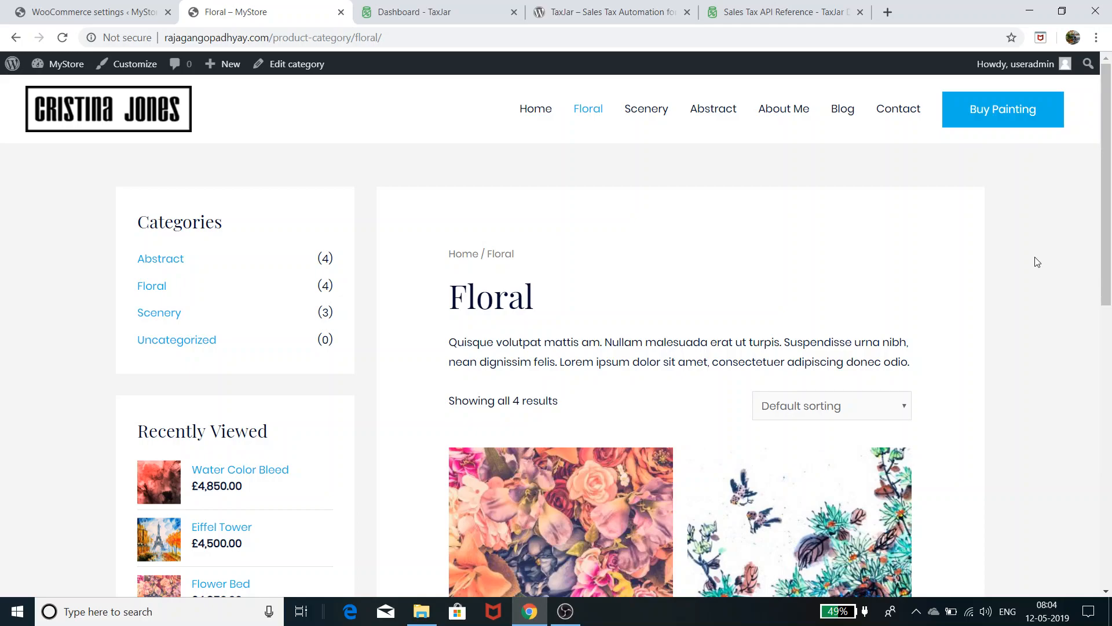
Examine the paintings and their listed prices on the store's Floral category page.
scroll(1037, 262, "down", 3)
scroll(1037, 262, "up", 2)
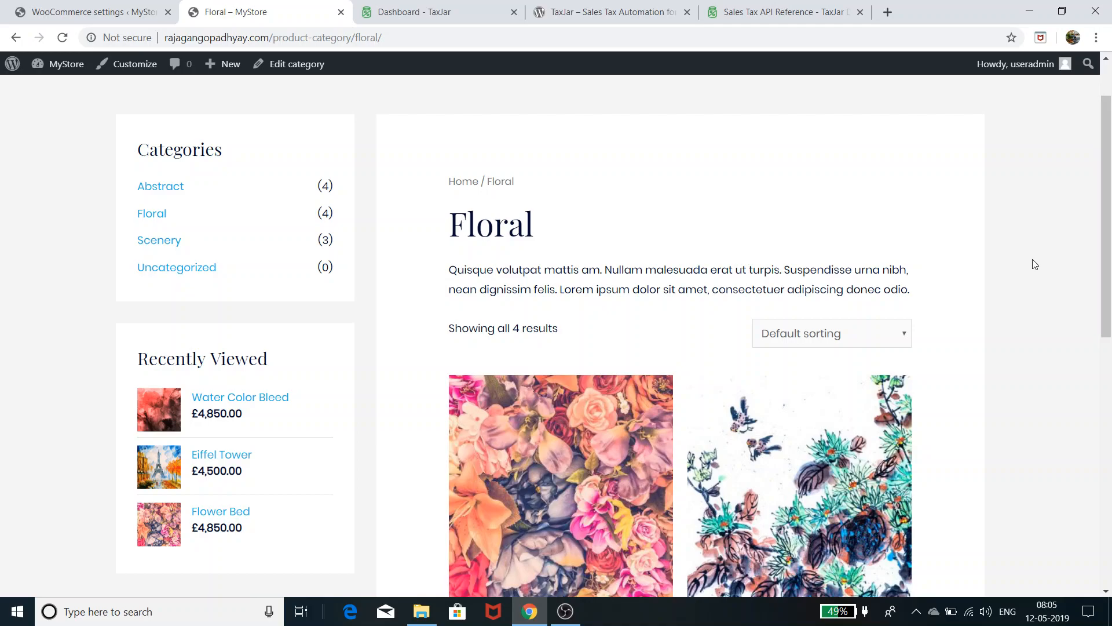
scroll(1035, 264, "down", 4)
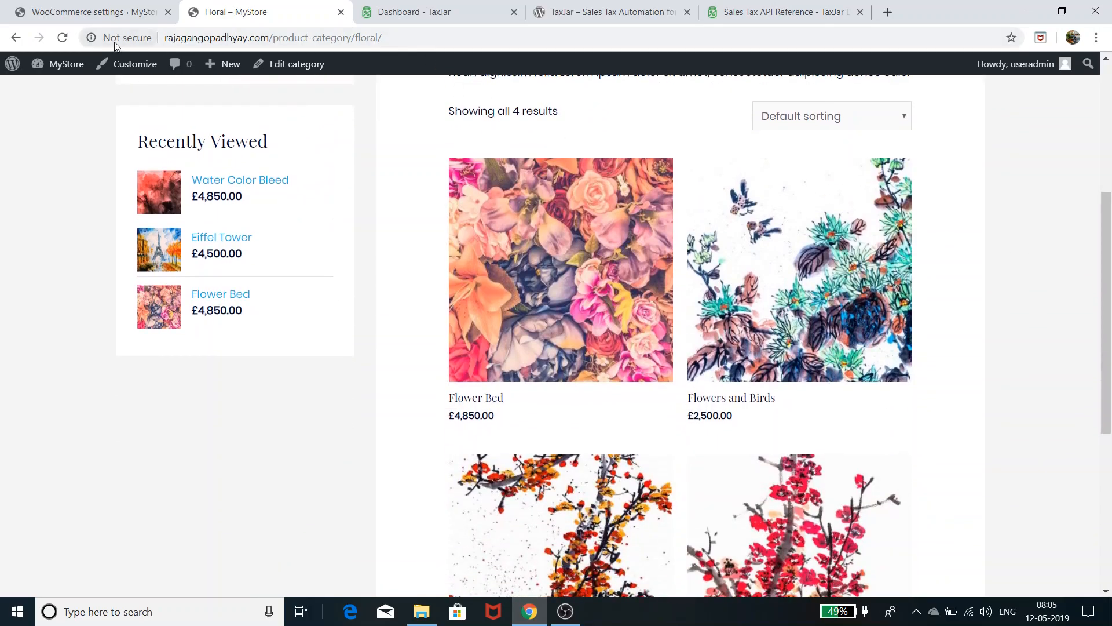
left_click(107, 6)
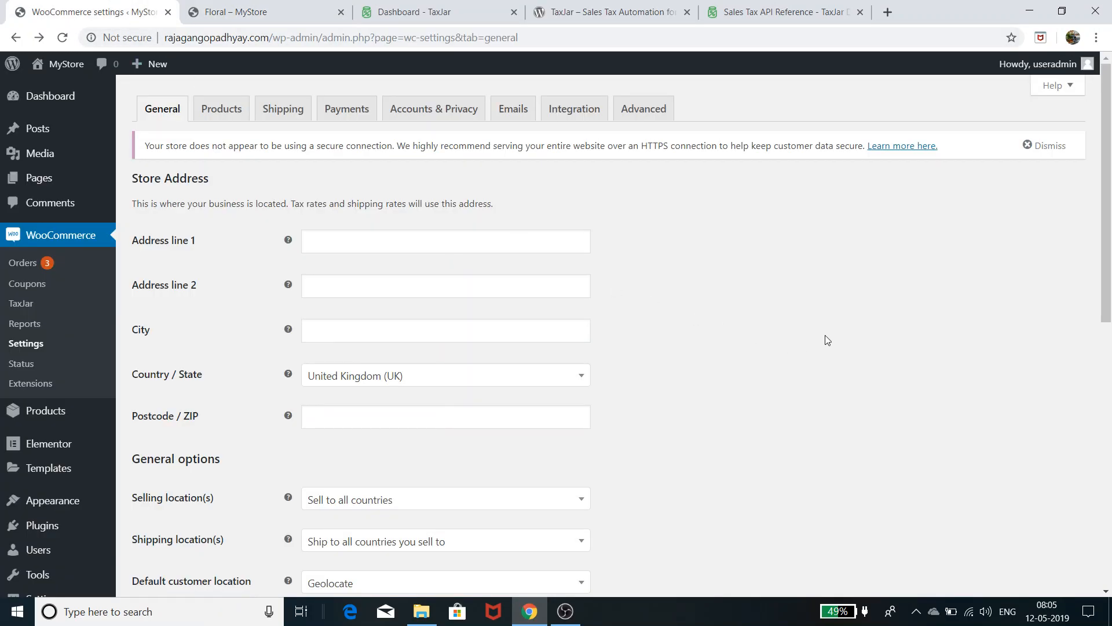
left_click(244, 10)
scroll(563, 411, "up", 3)
scroll(563, 412, "up", 3)
scroll(566, 415, "down", 10)
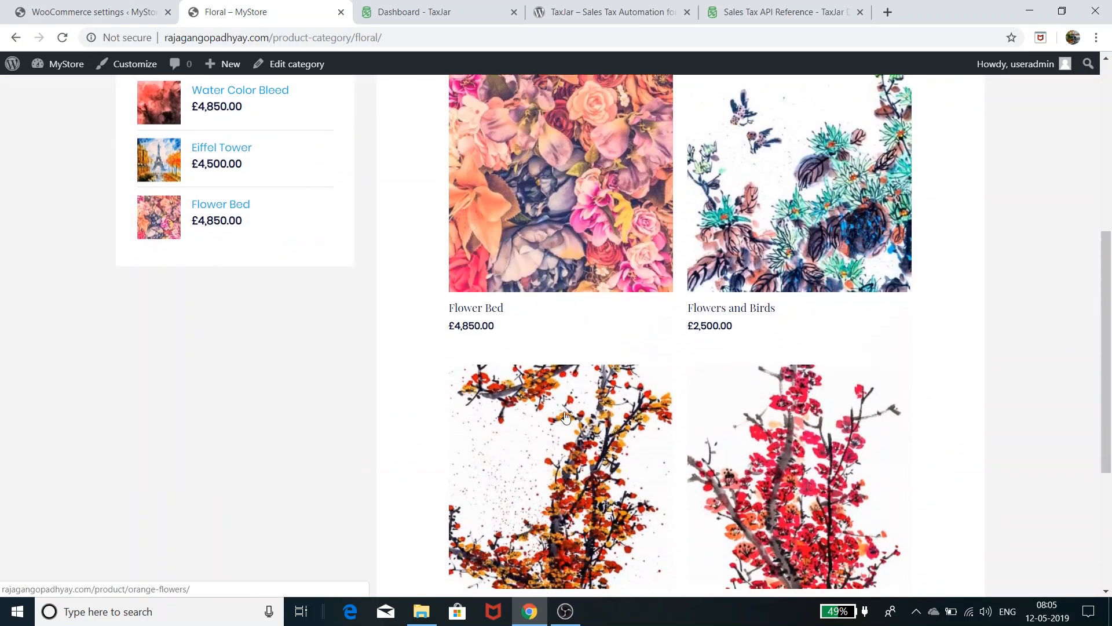
scroll(566, 417, "up", 3)
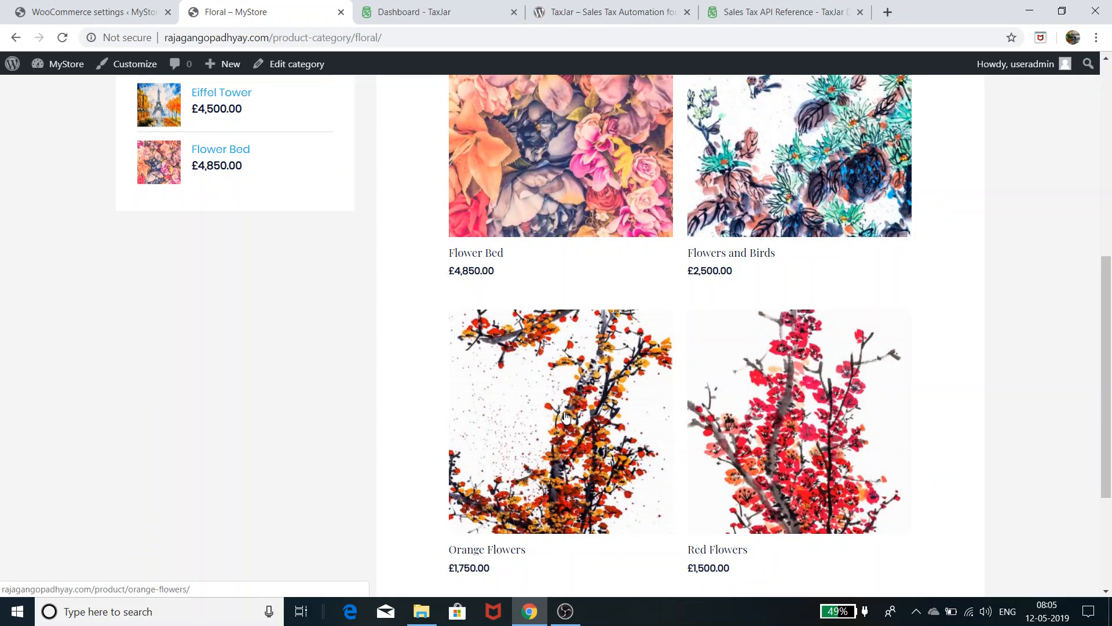
scroll(566, 417, "up", 5)
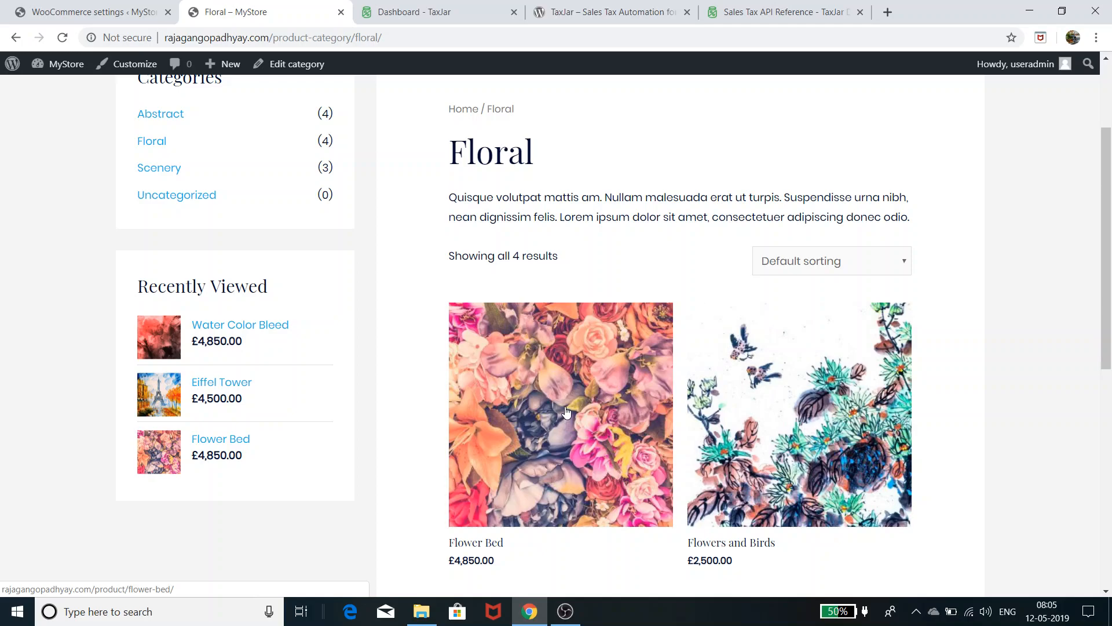
left_click(131, 17)
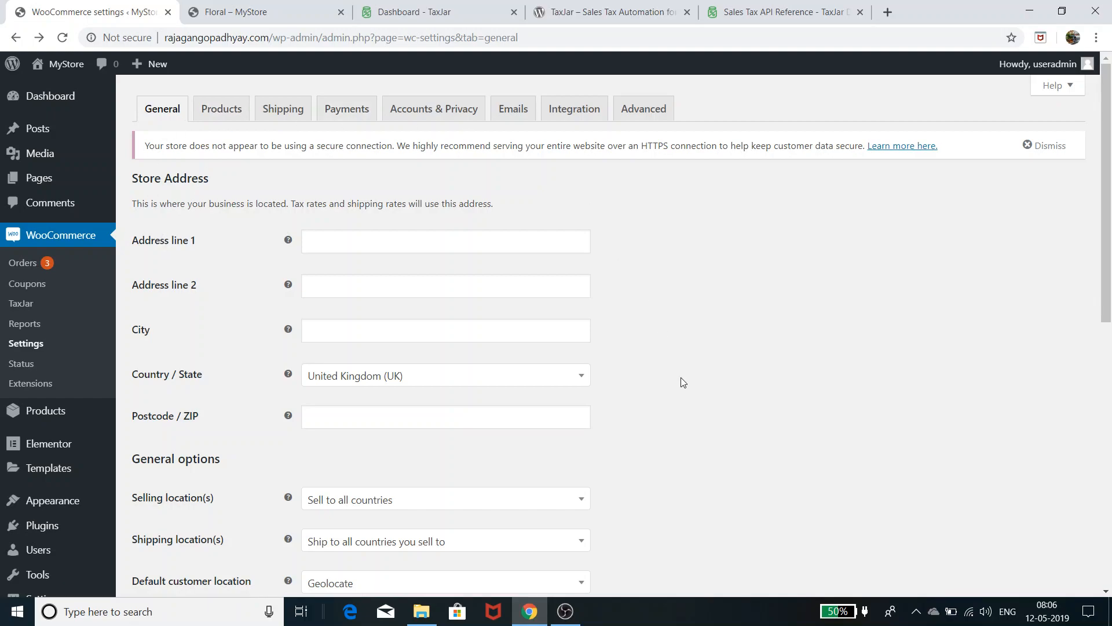
left_click(249, 12)
scroll(667, 352, "down", 2)
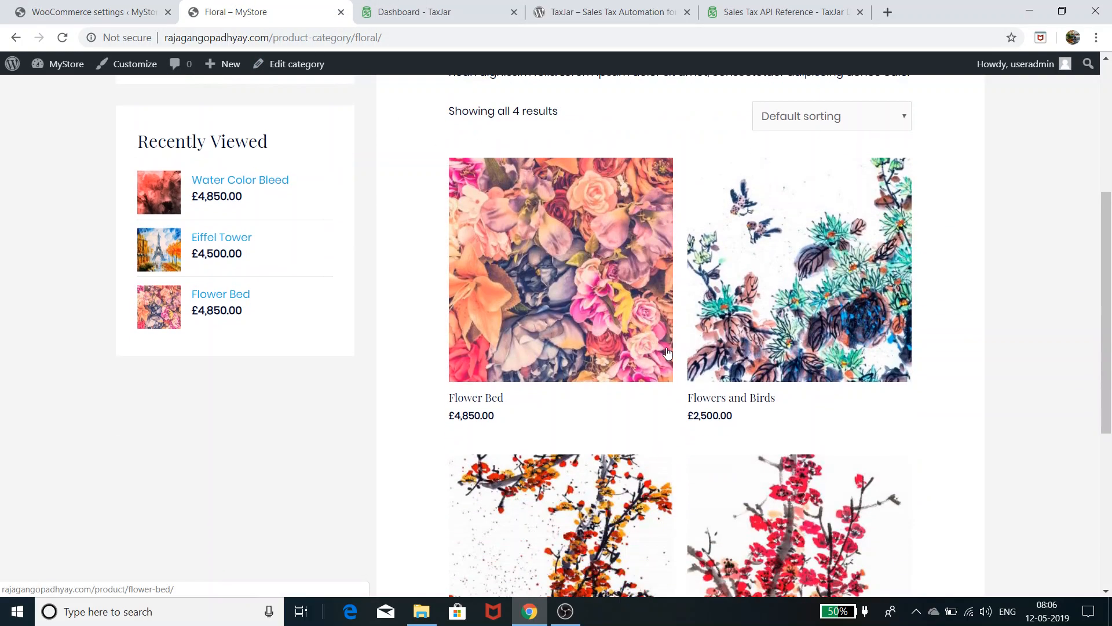
Open the Flower Bed product page and review its price and details.
left_click(610, 324)
scroll(728, 307, "down", 5)
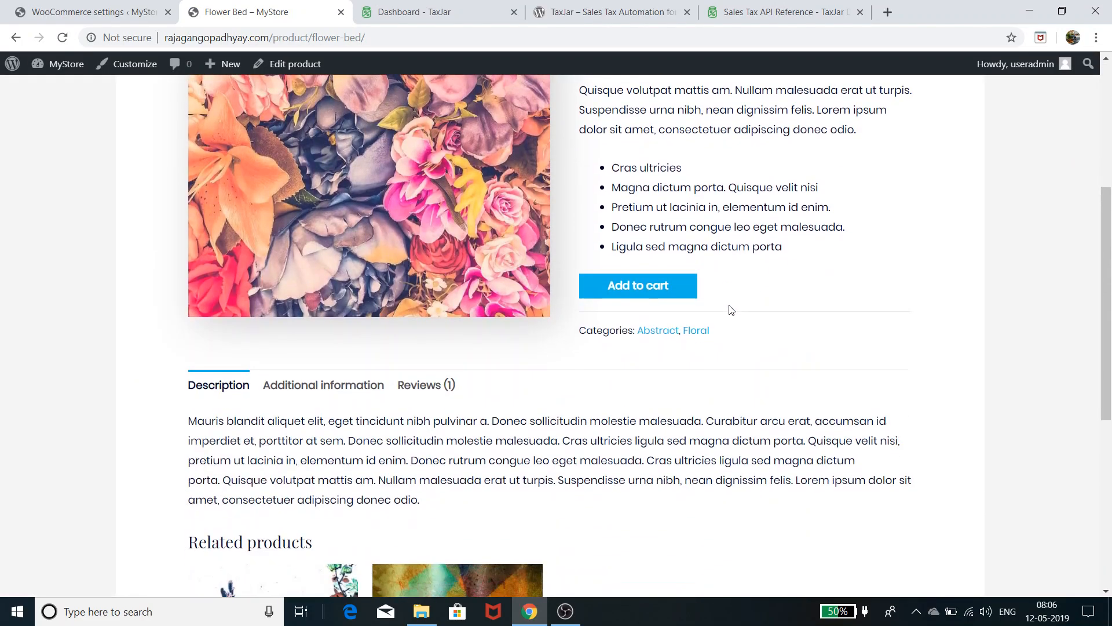
scroll(653, 286, "up", 4)
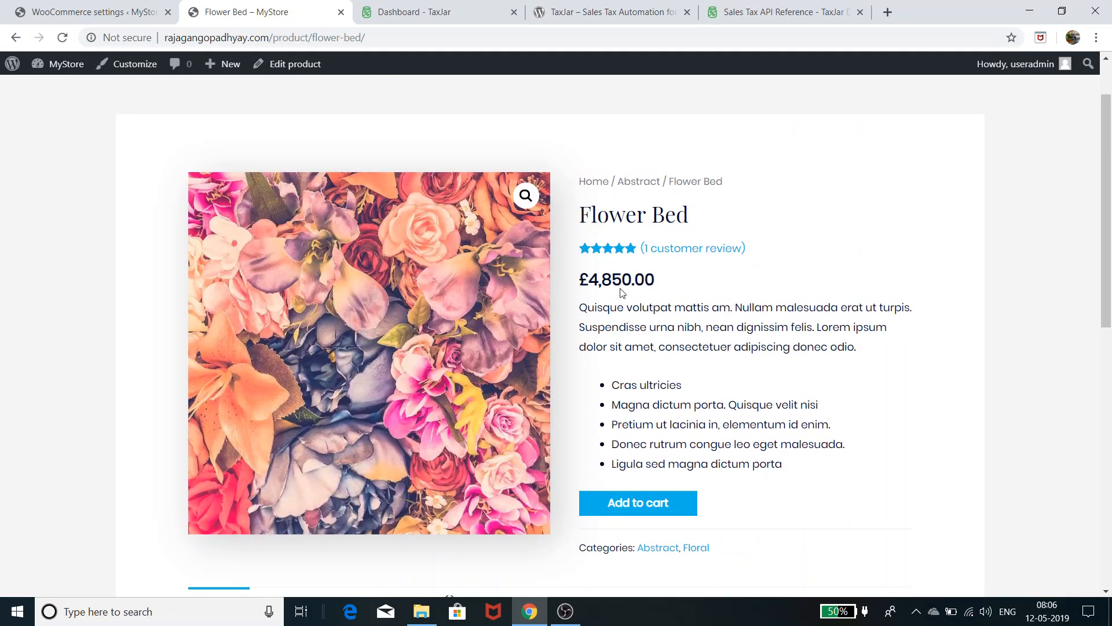
Enable tax rates and calculations in the store's general WooCommerce settings.
left_click(127, 14)
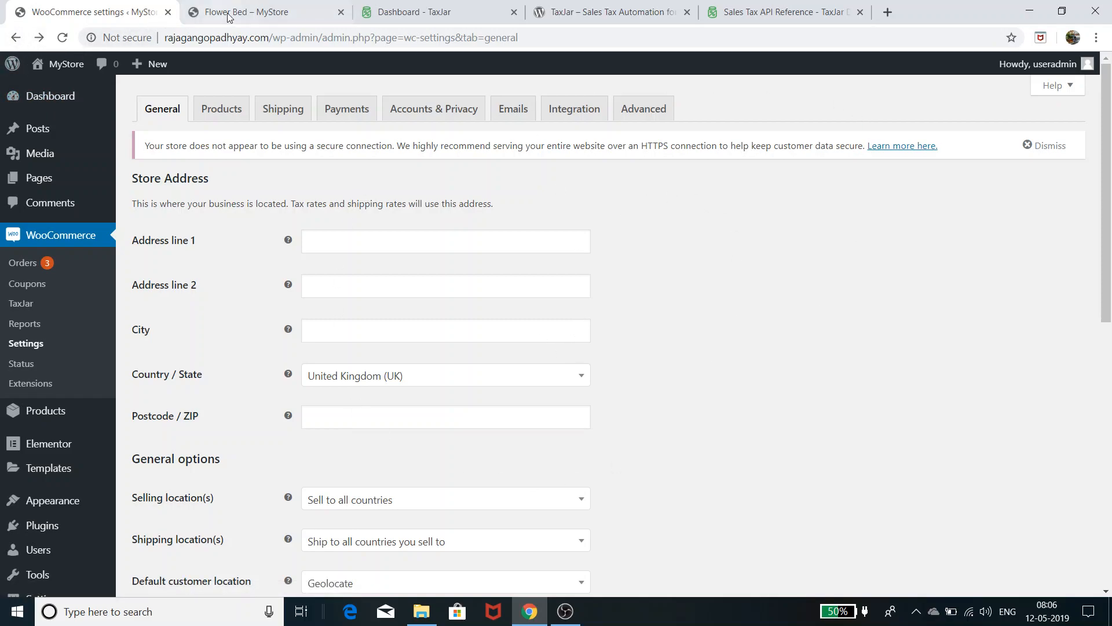
left_click(63, 240)
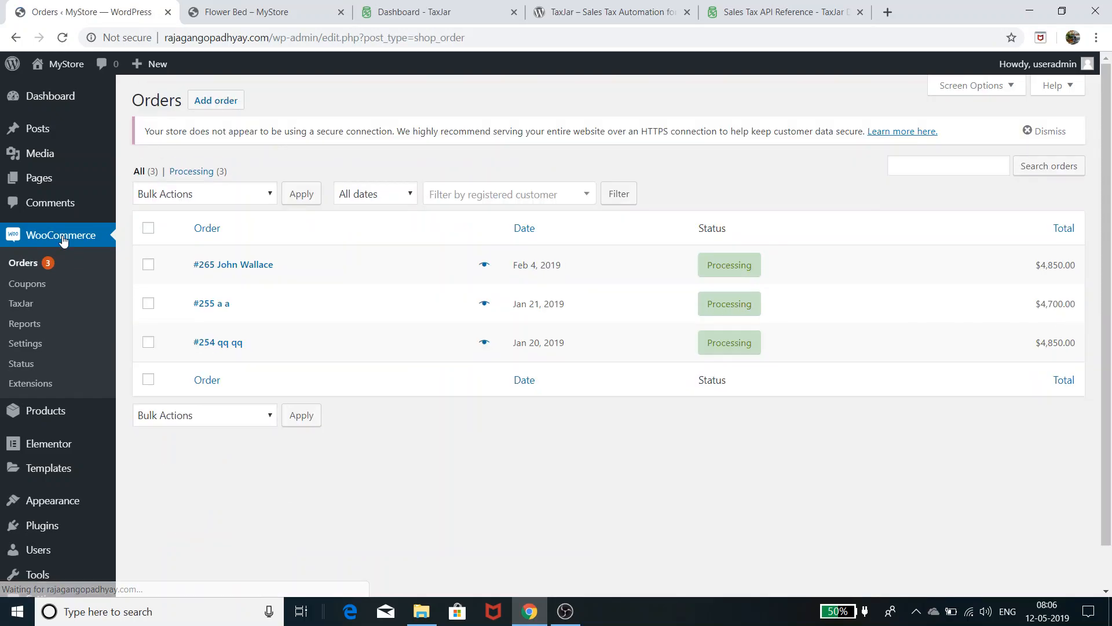
left_click(29, 345)
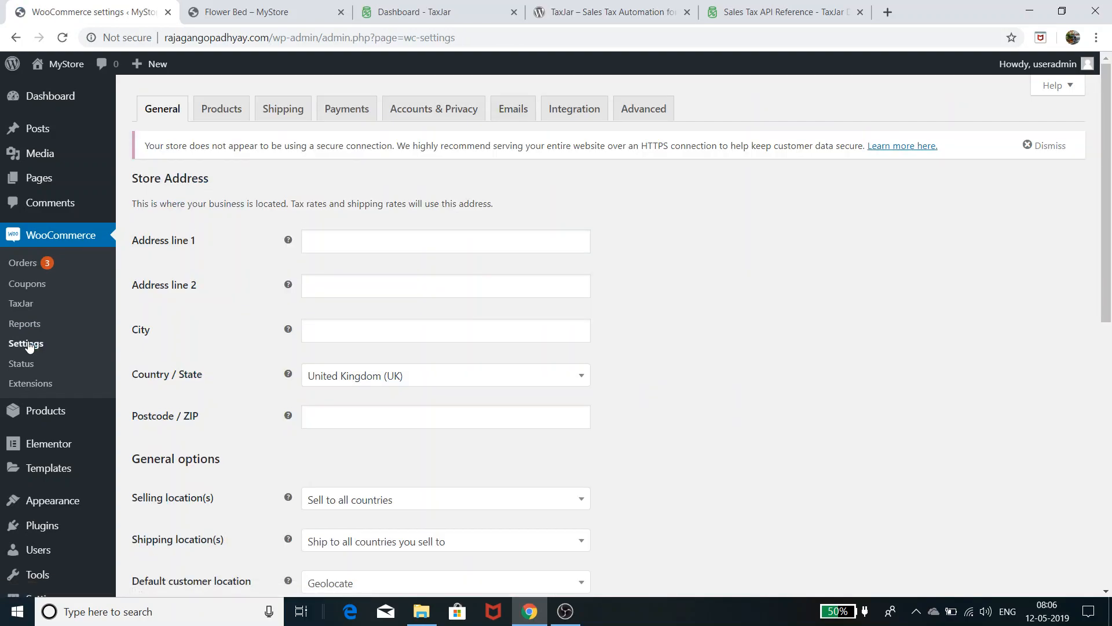
scroll(230, 207, "down", 3)
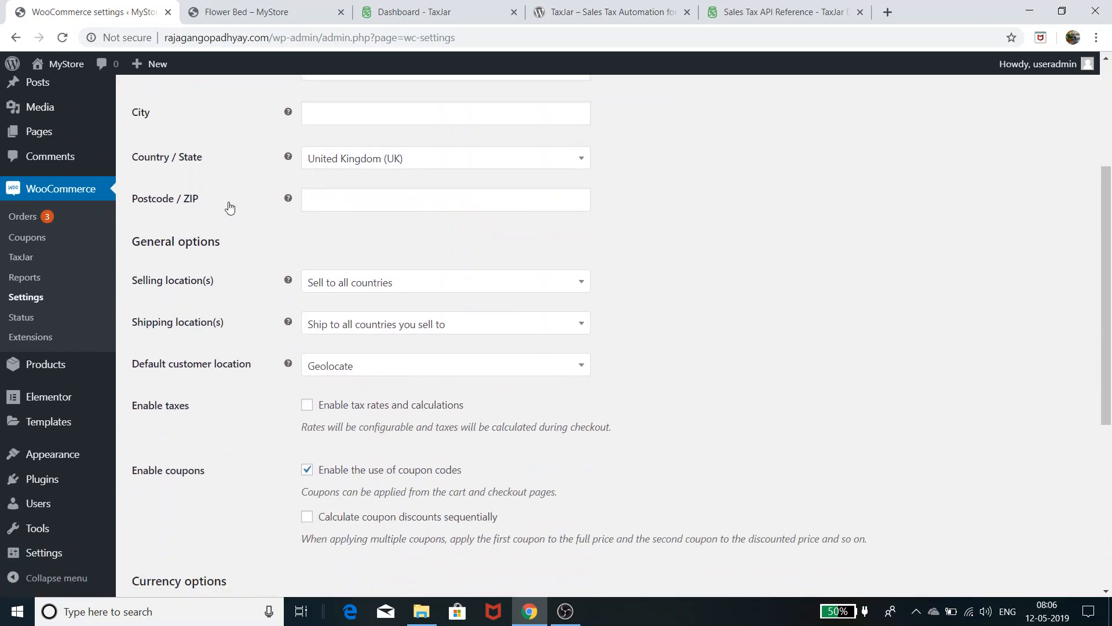
scroll(230, 208, "up", 4)
scroll(164, 318, "down", 4)
left_click(307, 404)
scroll(476, 252, "up", 4)
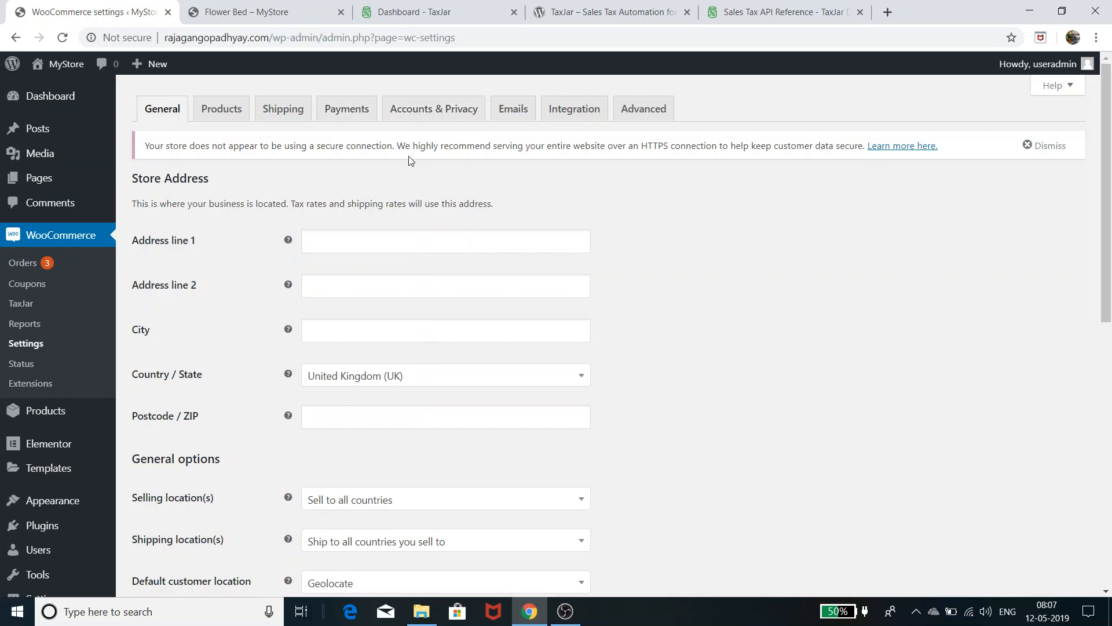
Check the remaining general and currency options and save the WooCommerce settings.
scroll(445, 197, "down", 4)
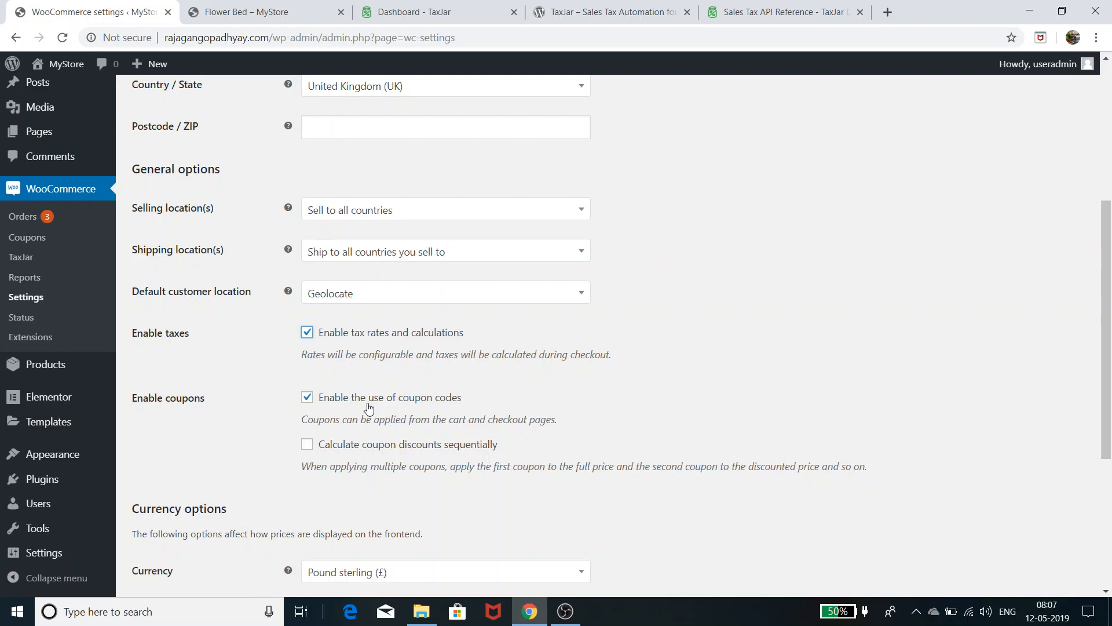
scroll(588, 382, "down", 2)
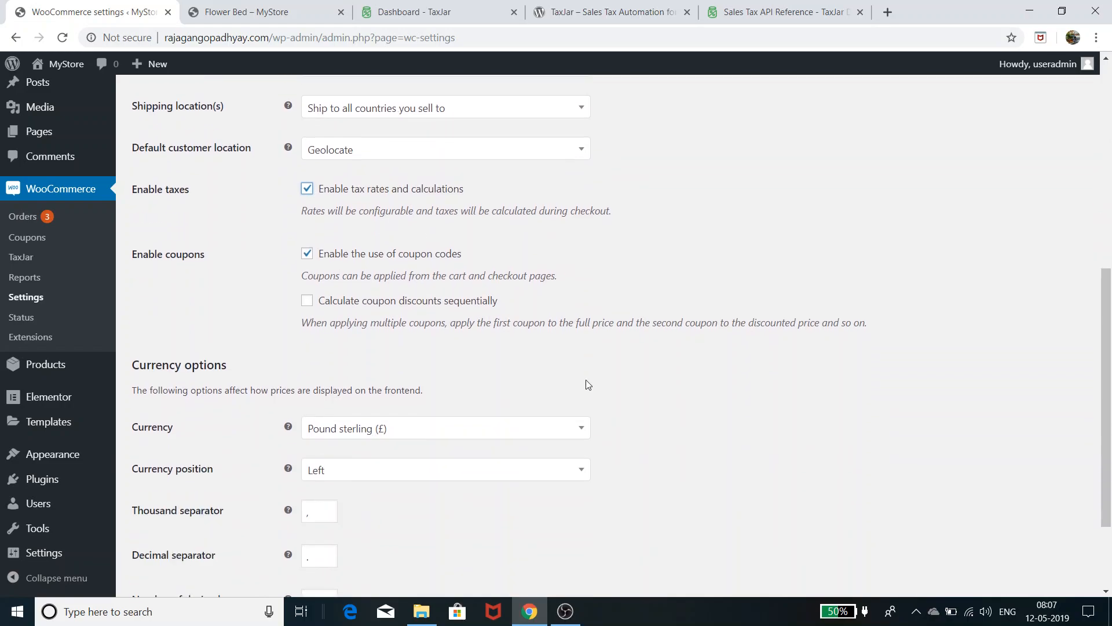
scroll(588, 384, "down", 2)
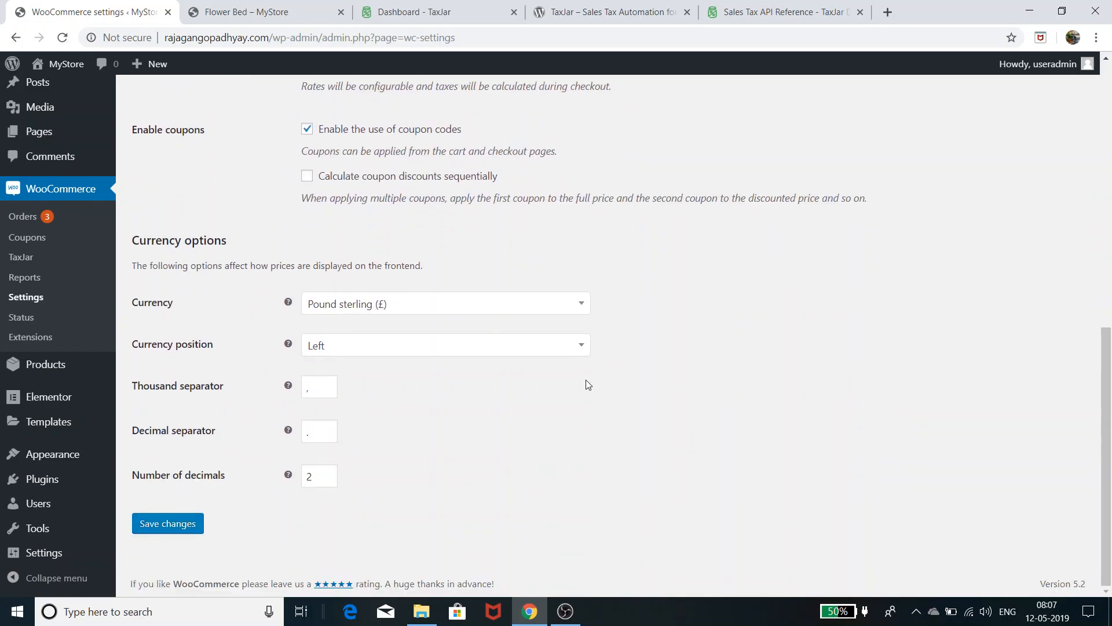
left_click(177, 519)
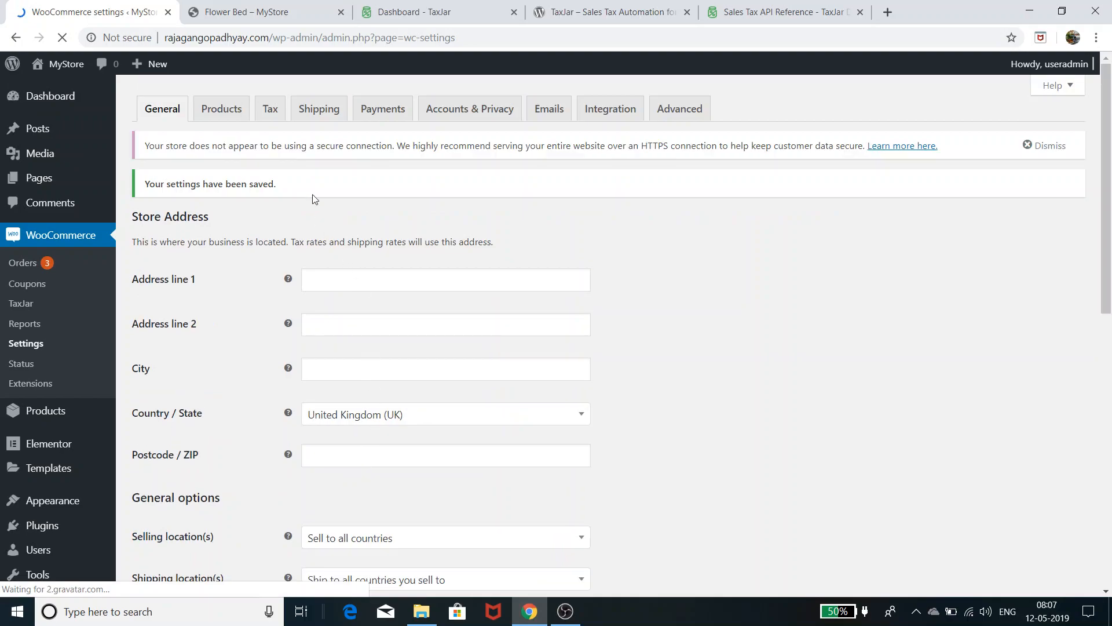
Open the WooCommerce tax options and review the available settings.
left_click(270, 113)
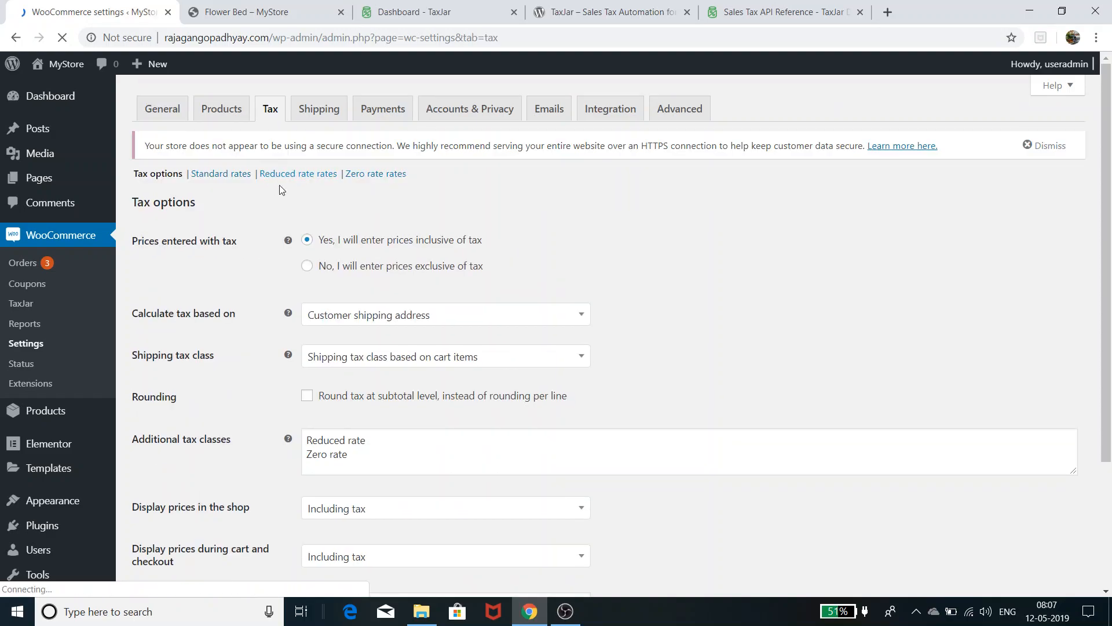
scroll(259, 281, "down", 3)
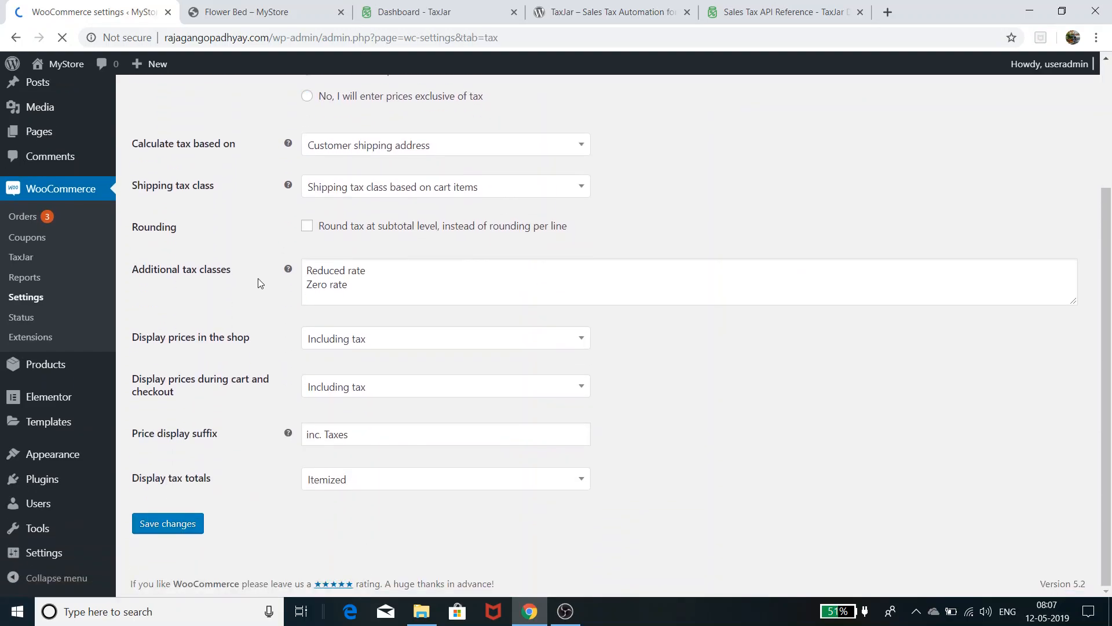
scroll(259, 283, "up", 3)
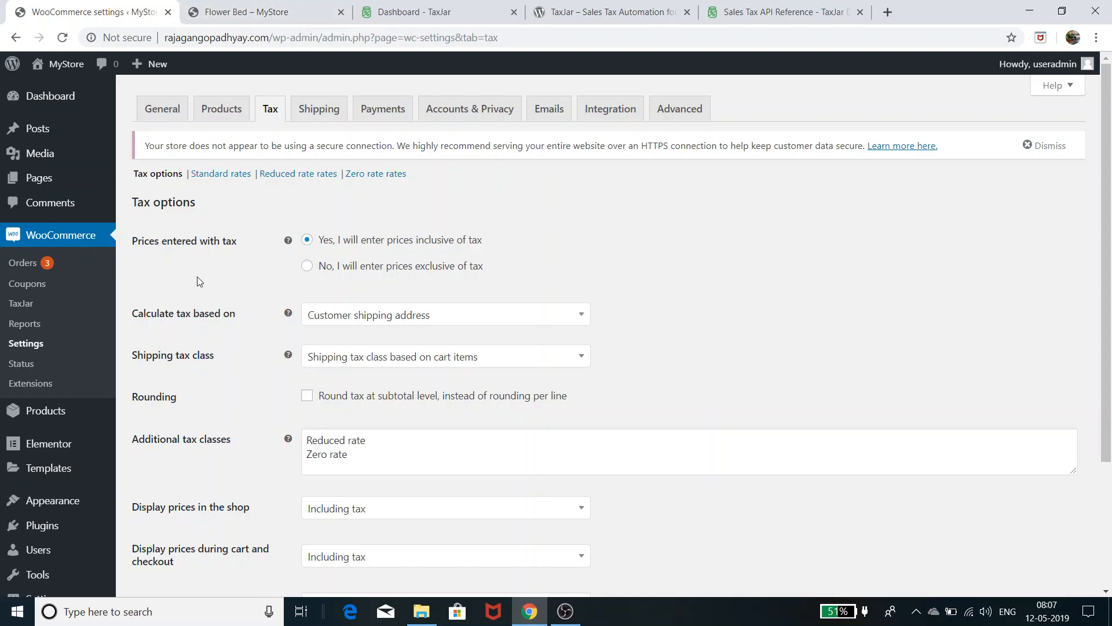
Compare the Flower Bed product's displayed price with the inclusive and exclusive choices for prices entered with tax.
left_click(261, 12)
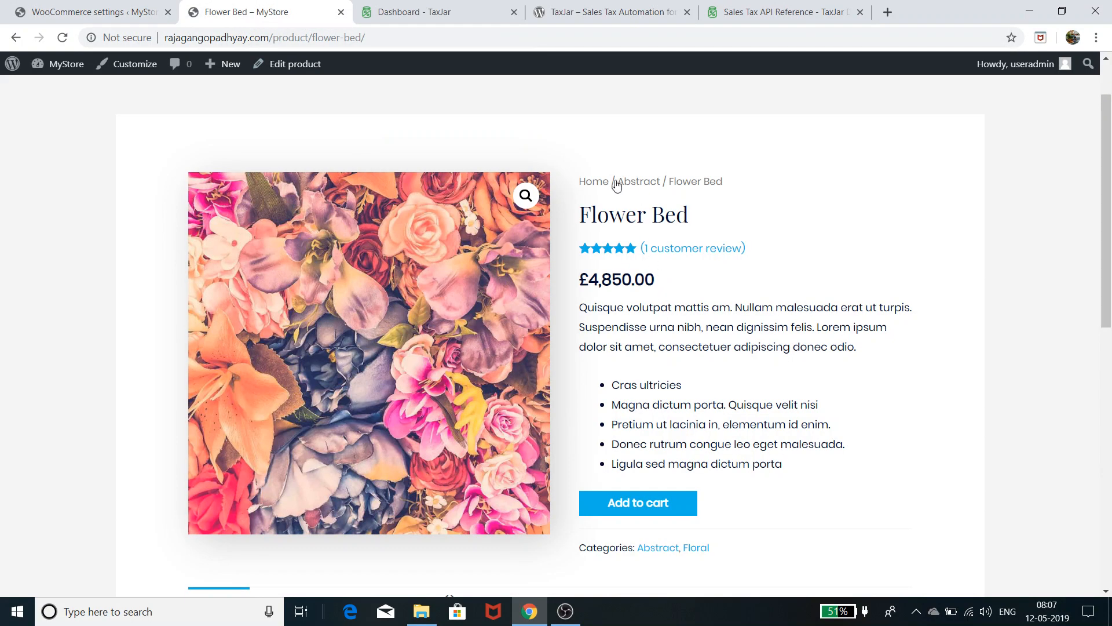
left_click_drag(666, 285, 579, 282)
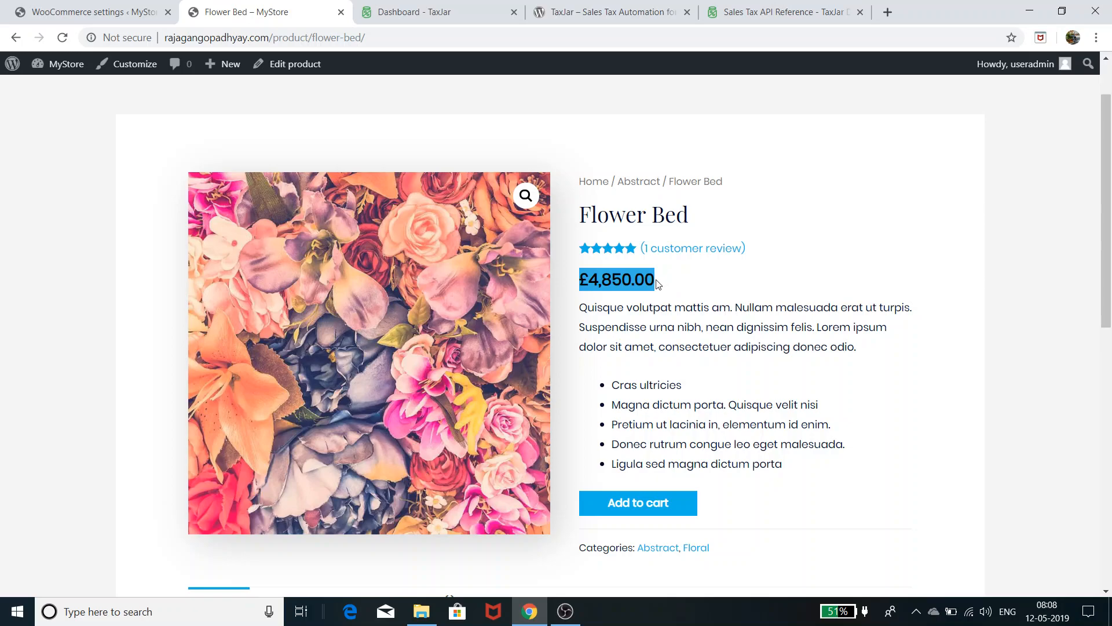
left_click(139, 8)
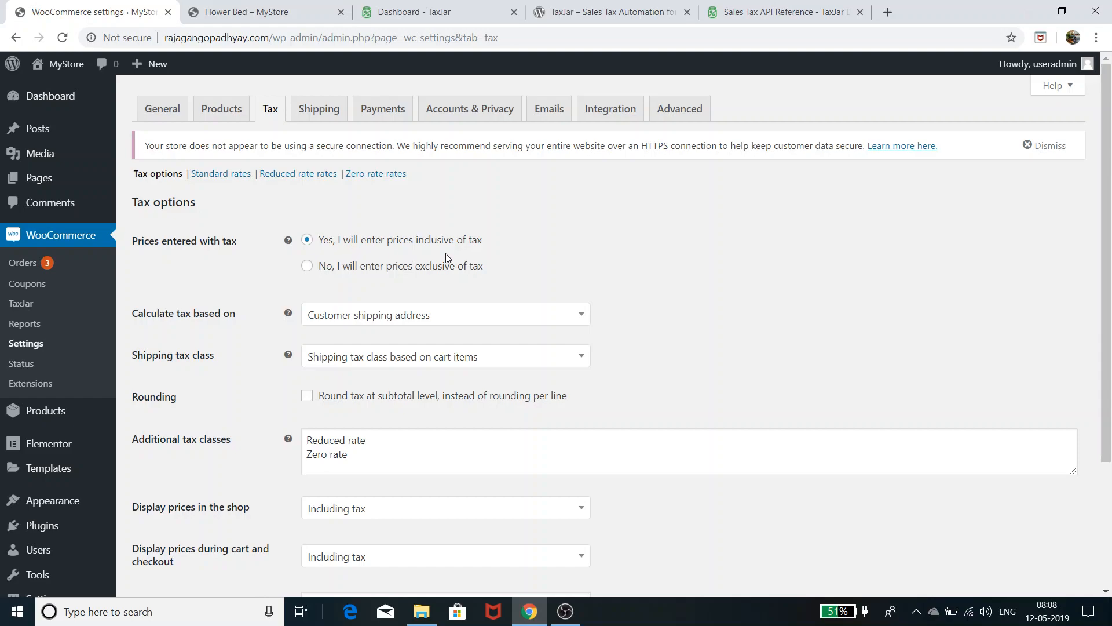
left_click(249, 13)
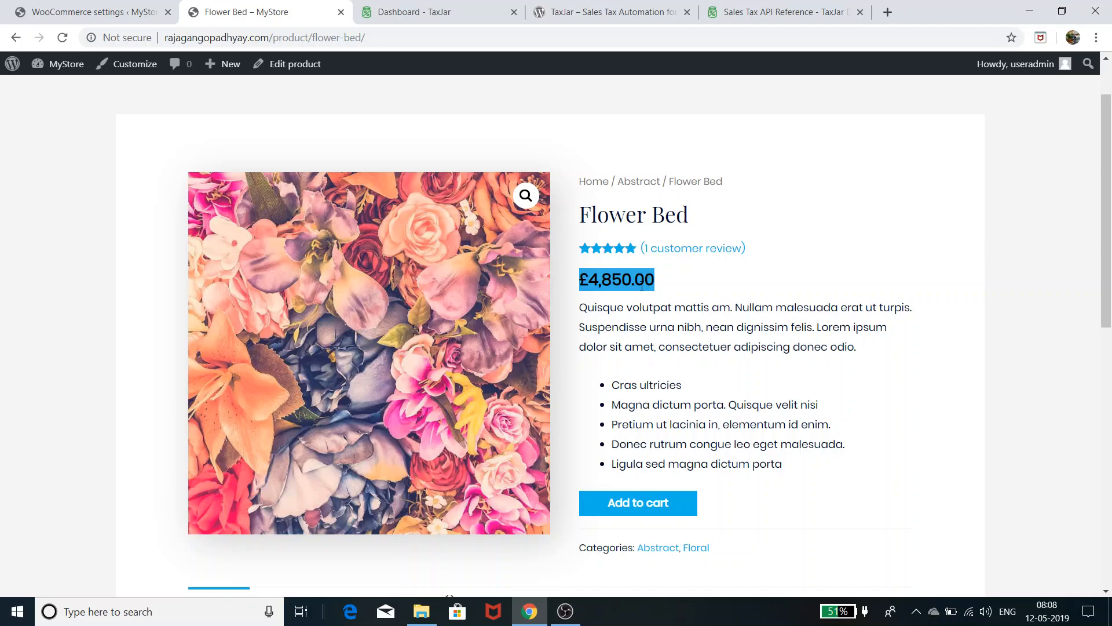
left_click(138, 12)
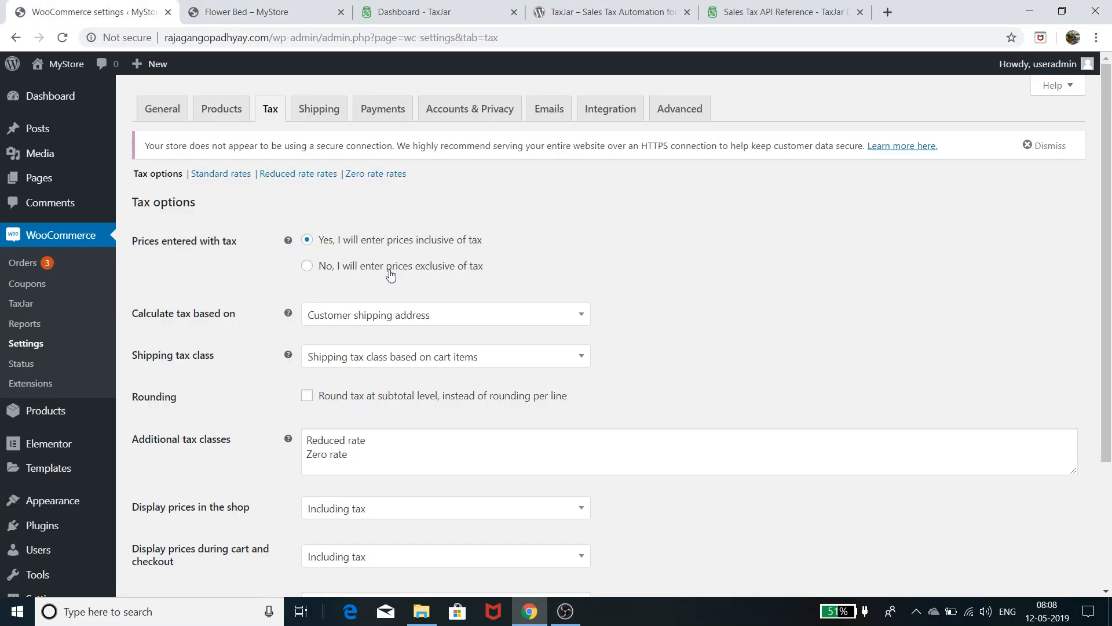
left_click(243, 13)
left_click(648, 282)
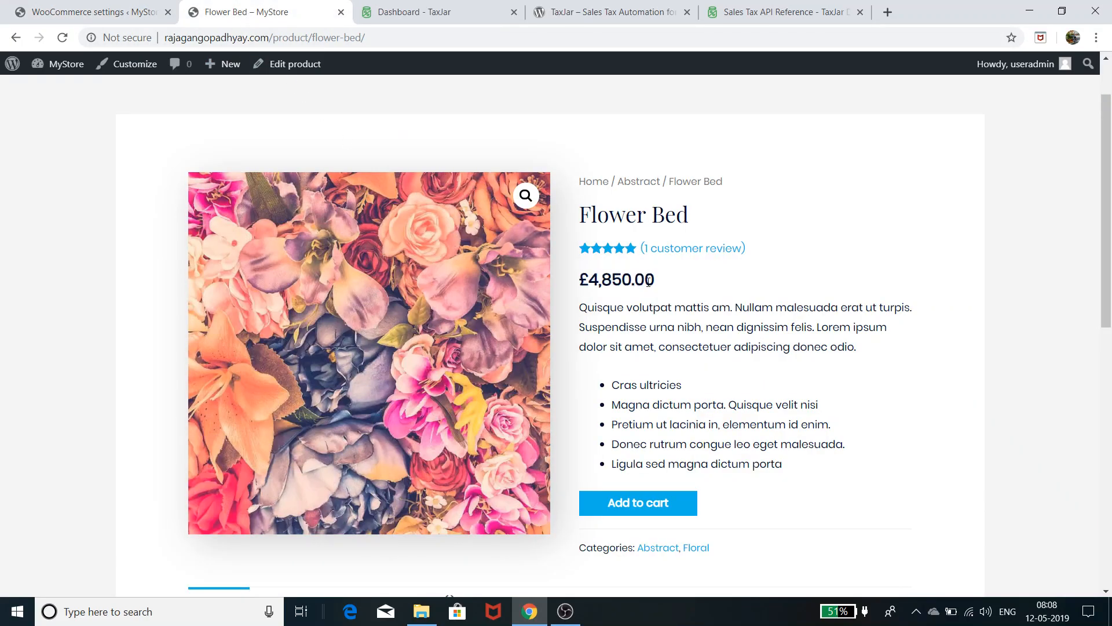
left_click(118, 12)
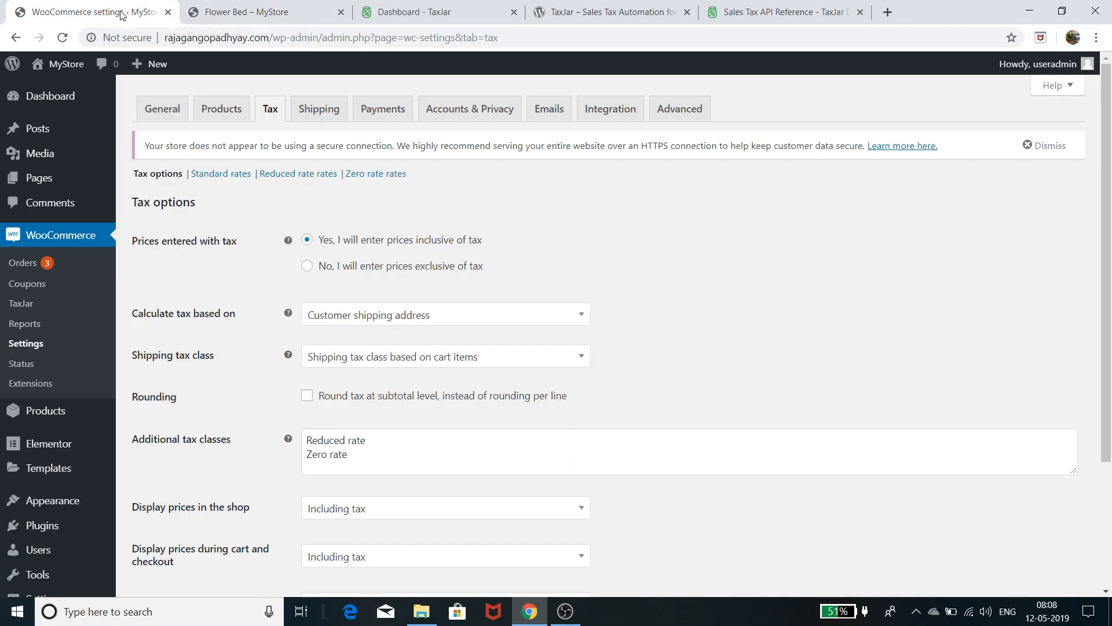
left_click(296, 22)
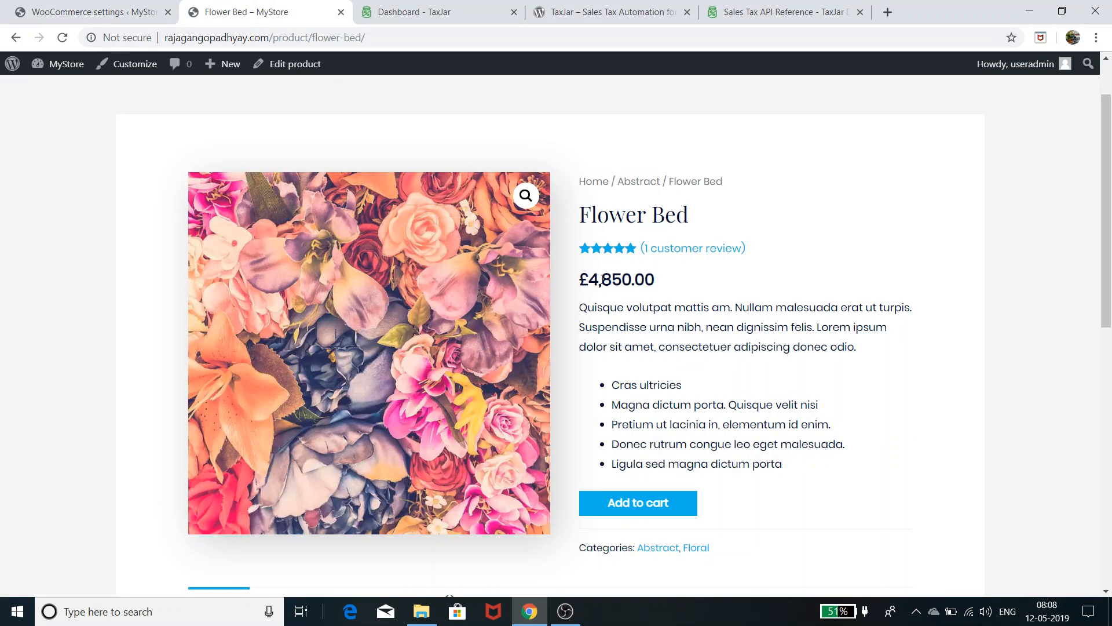
Set product prices as entered exclusive of tax and check the Flower Bed product page.
left_click(133, 18)
left_click(308, 266)
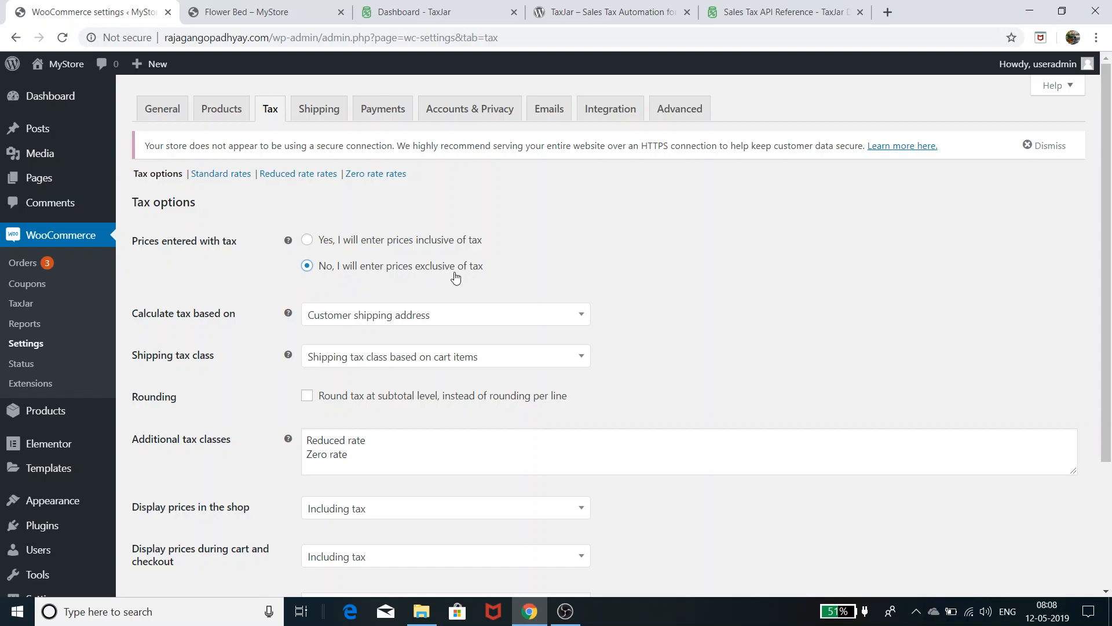
left_click(211, 15)
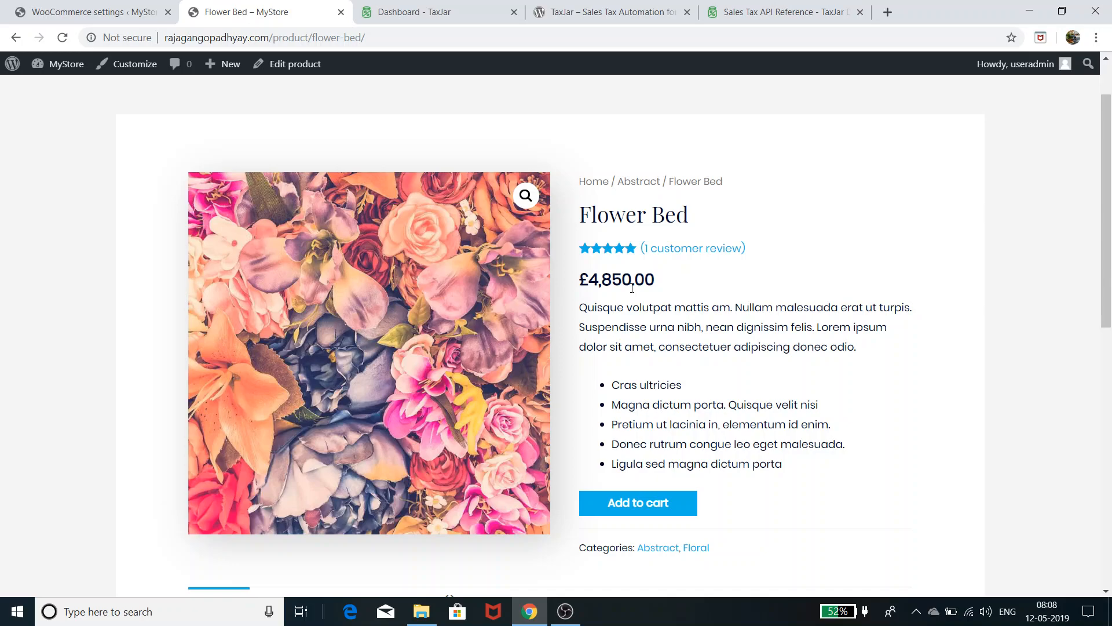
left_click(87, 12)
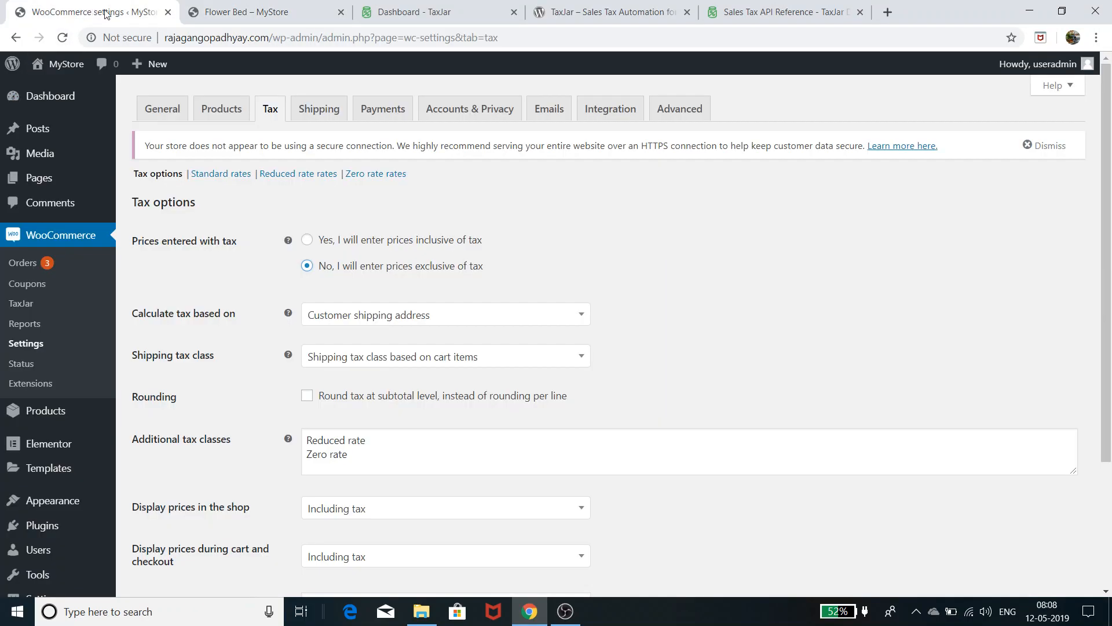
Set product prices as entered inclusive of tax in the tax options.
left_click(309, 243)
left_click_drag(484, 242, 319, 248)
left_click(523, 246)
Inspect the Flower Bed product's price in the store and return to the tax options.
left_click(271, 14)
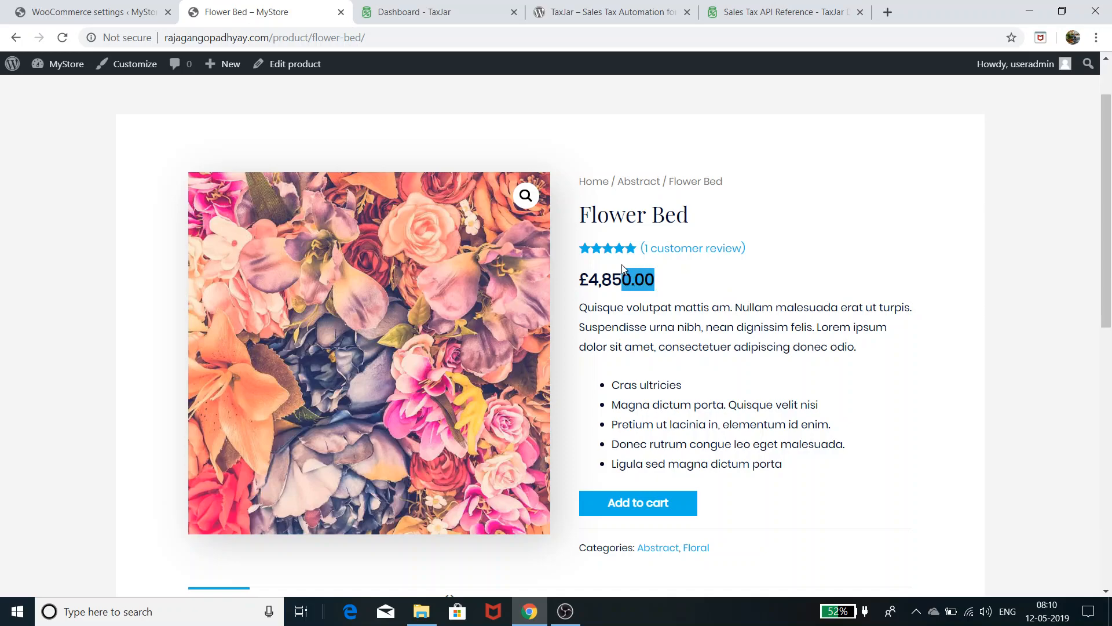
left_click_drag(667, 280, 582, 280)
left_click(136, 14)
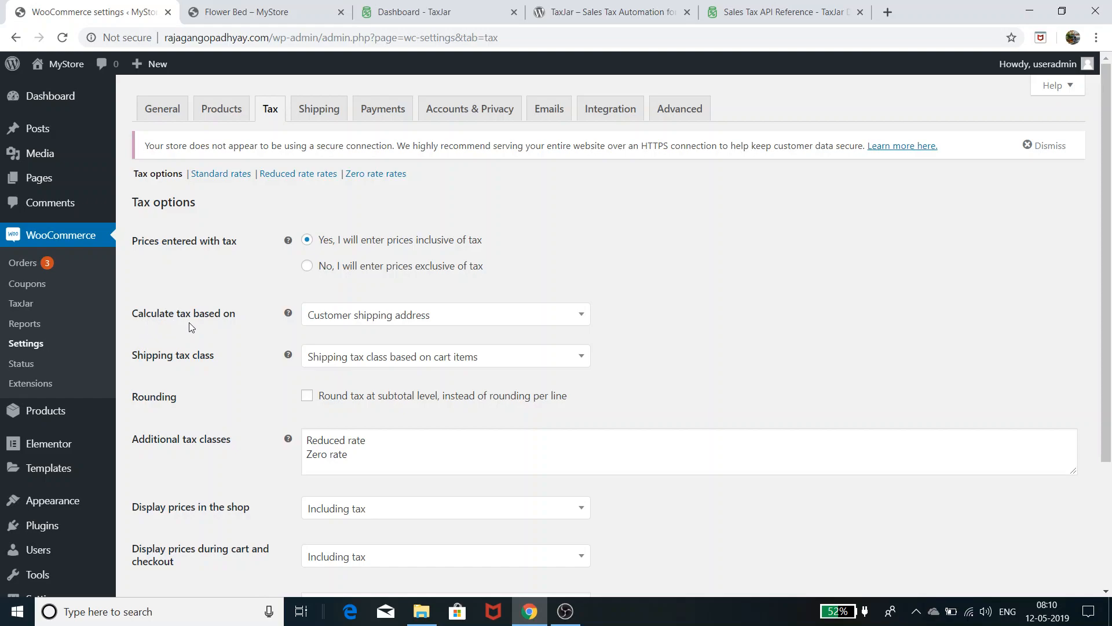
Review the available choices for the address used to calculate tax and for the shipping tax class.
left_click(489, 317)
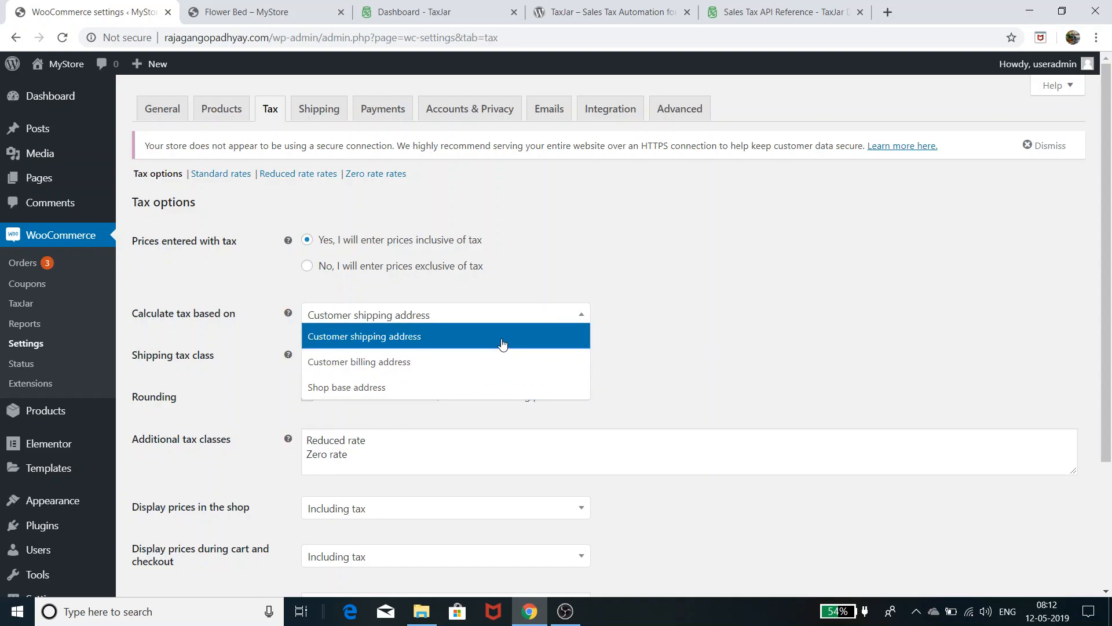
left_click(566, 264)
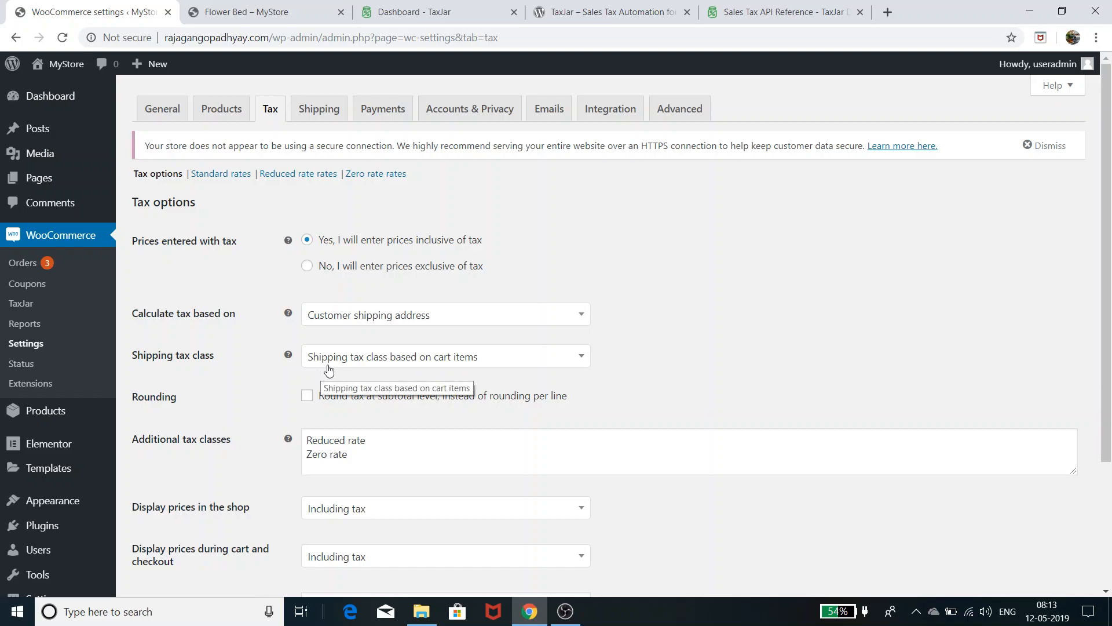
left_click(406, 364)
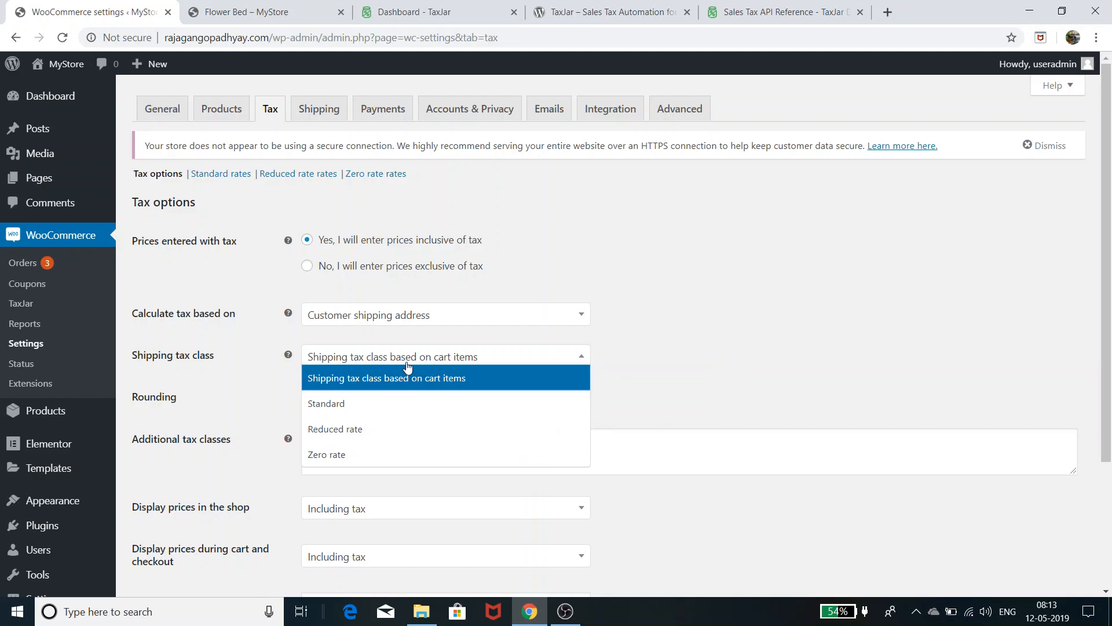
left_click(695, 358)
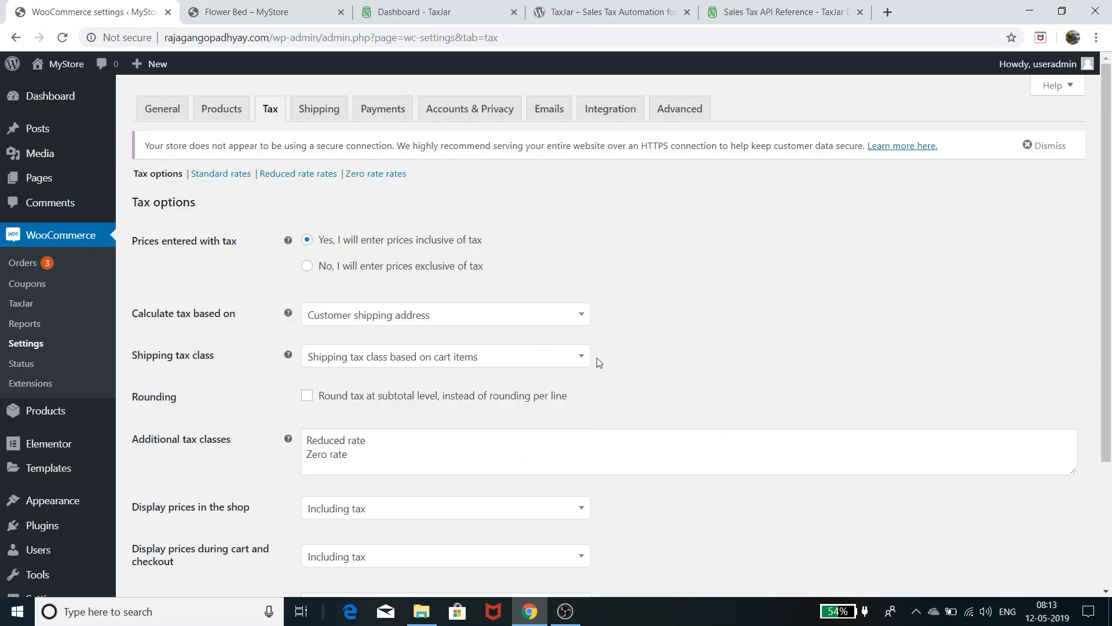
left_click(546, 364)
left_click(540, 367)
left_click(541, 368)
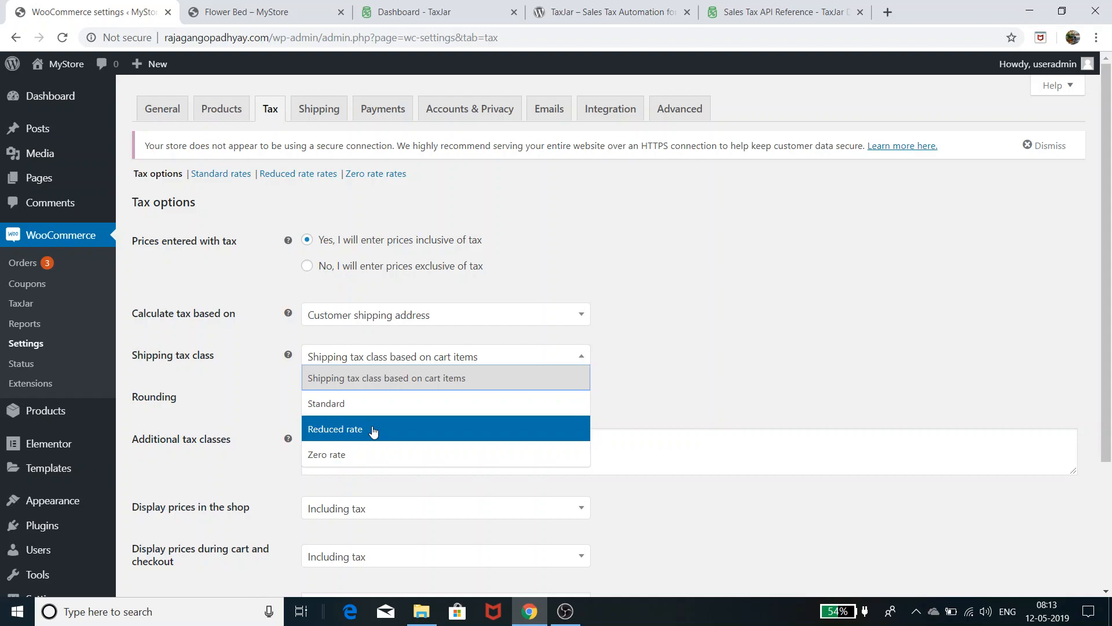
left_click(698, 321)
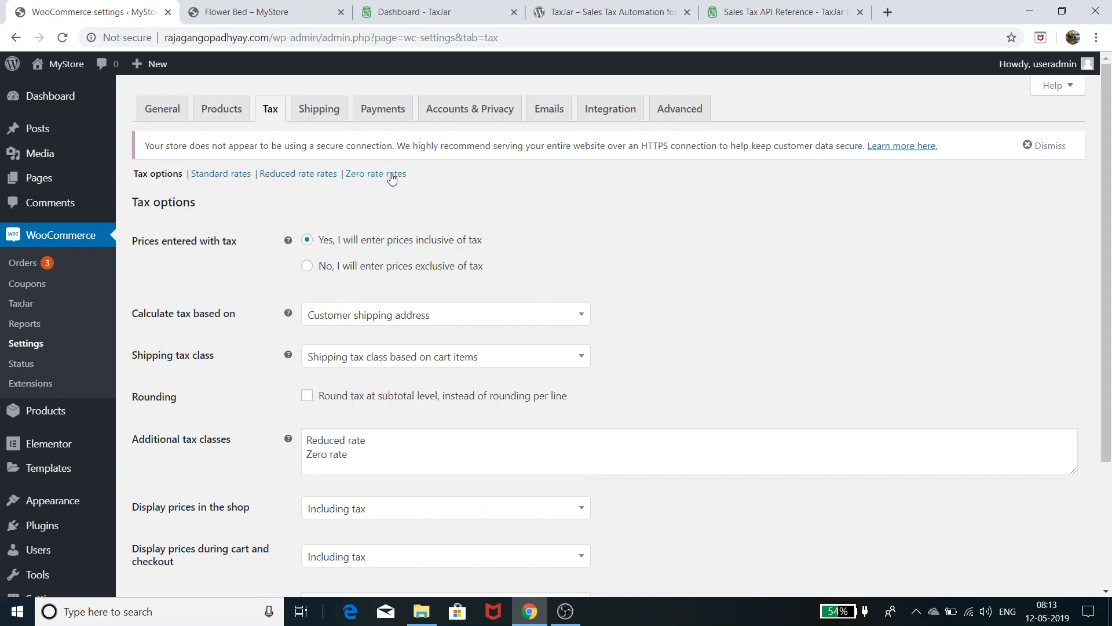
left_click(443, 358)
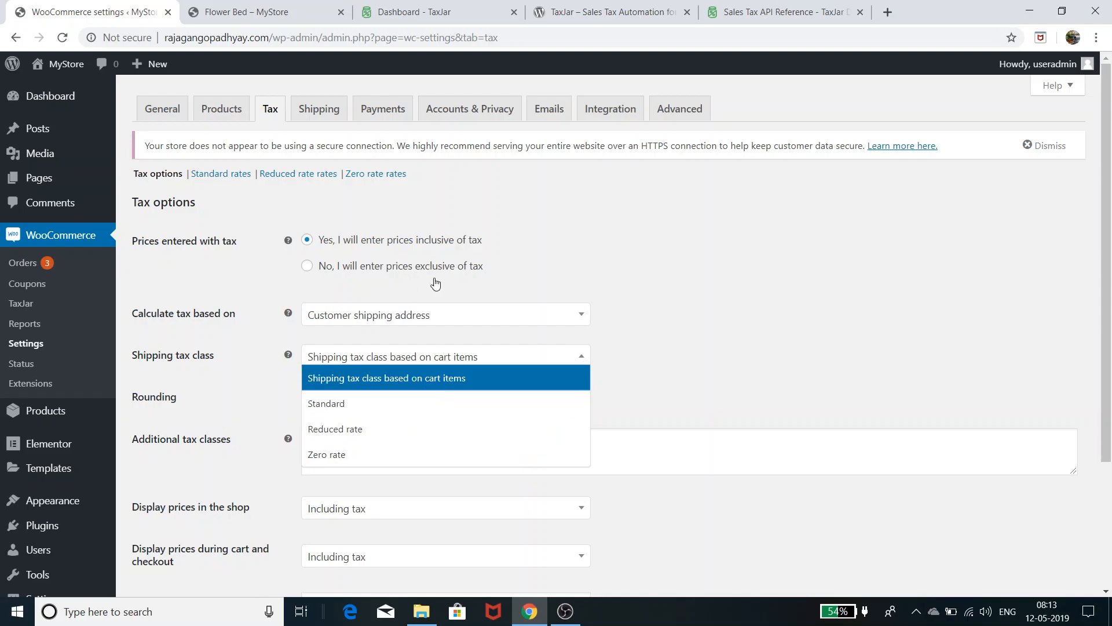
left_click(669, 322)
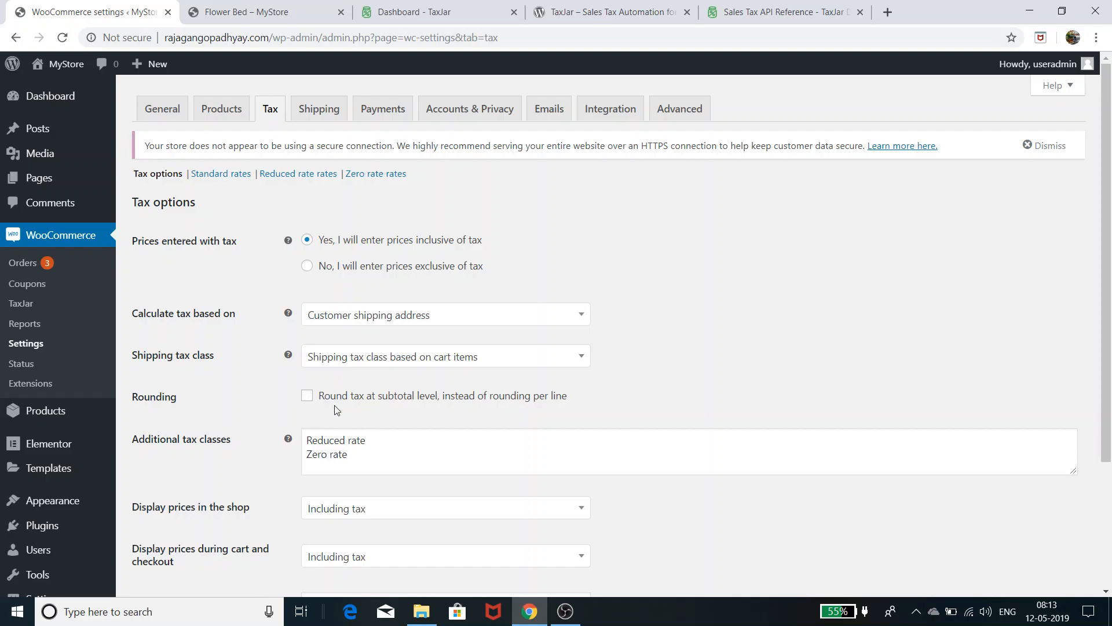
Examine the additional tax classes and the price display choices for the shop and for cart and checkout.
scroll(340, 407, "down", 1)
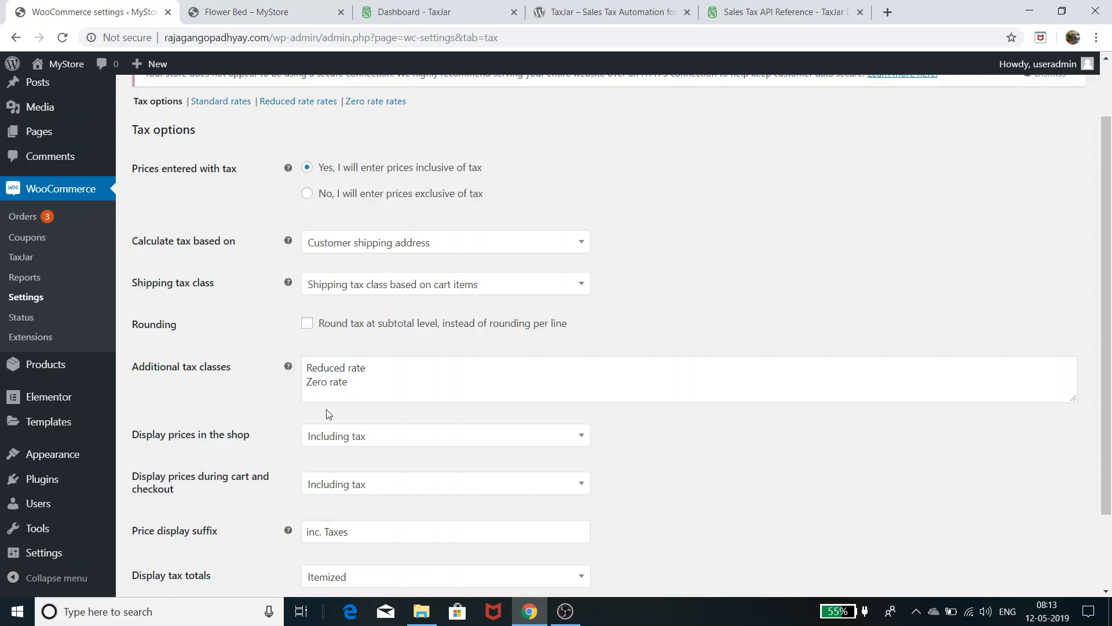
left_click_drag(351, 382, 310, 364)
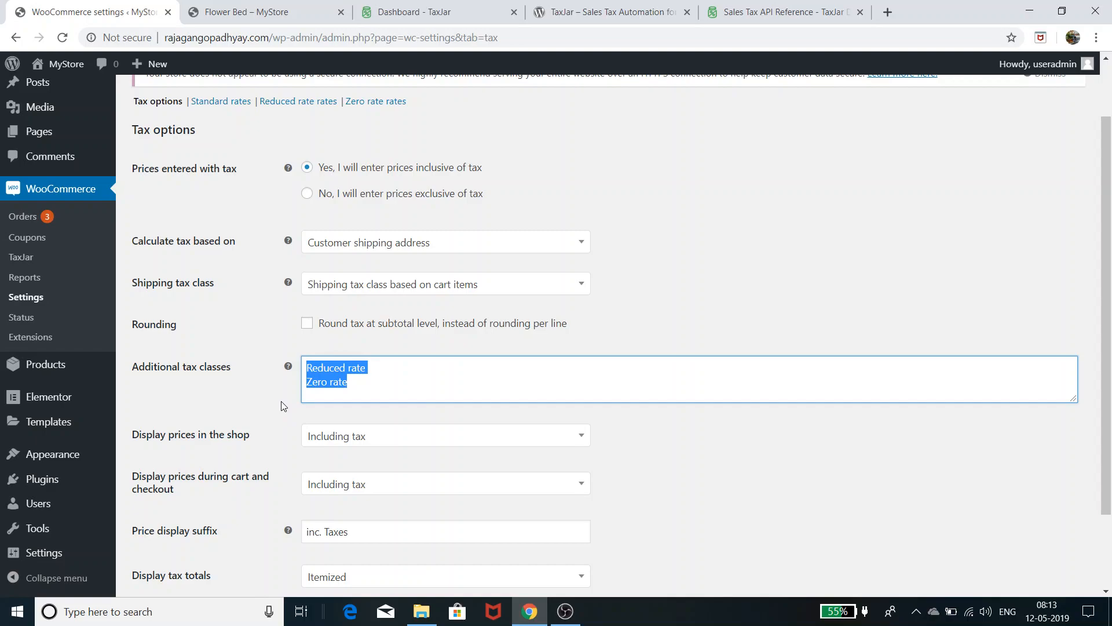
scroll(284, 406, "up", 1)
left_click(750, 340)
scroll(683, 321, "down", 1)
scroll(241, 212, "up", 1)
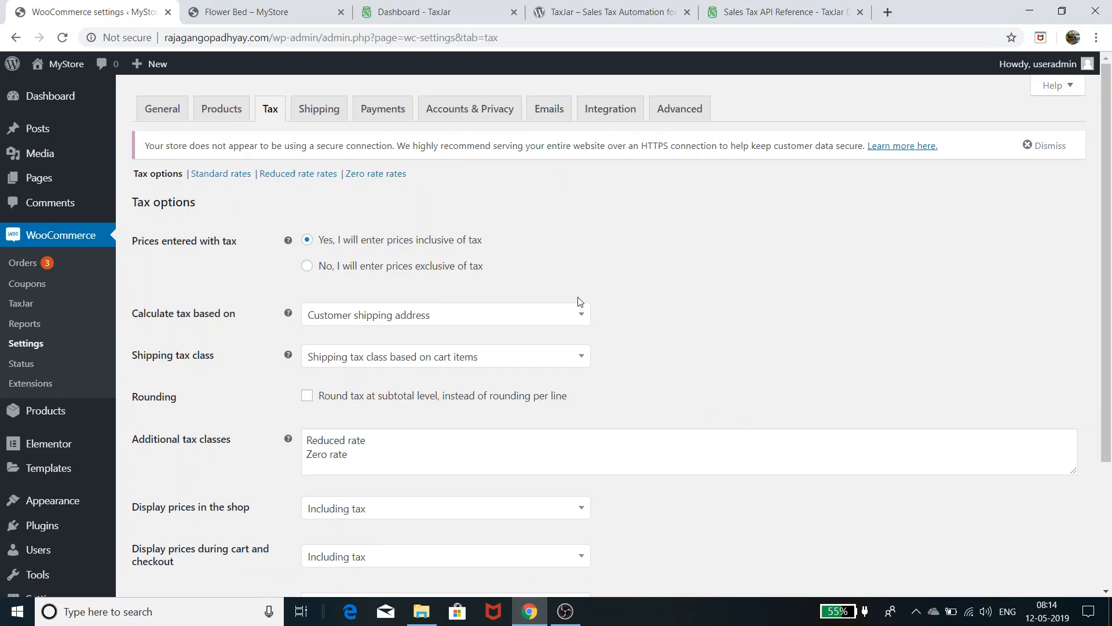
scroll(592, 292, "down", 1)
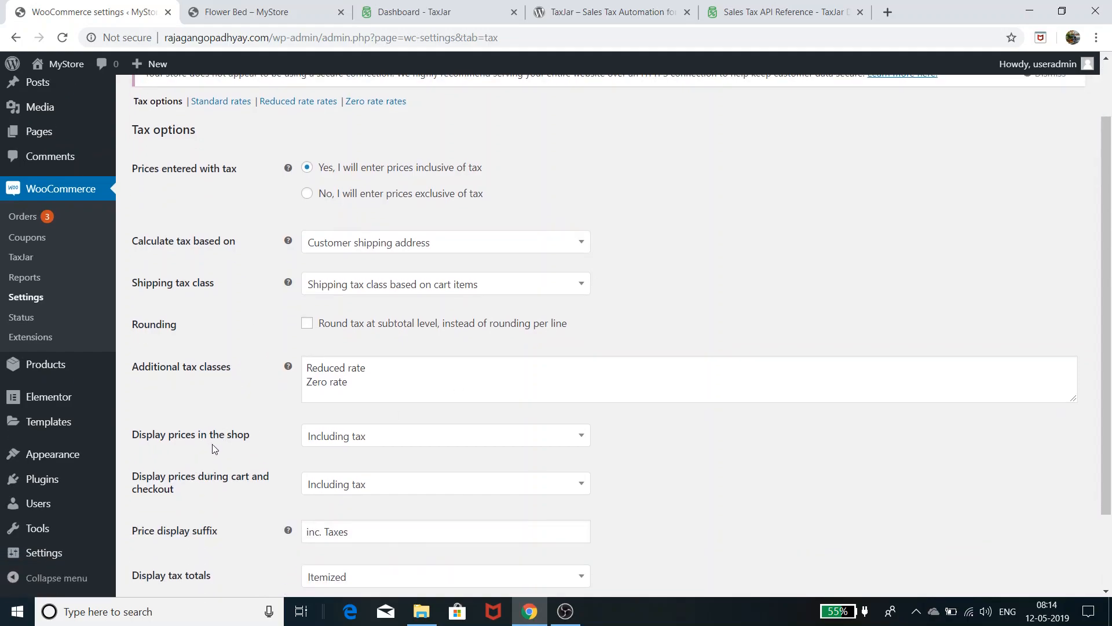
left_click(367, 441)
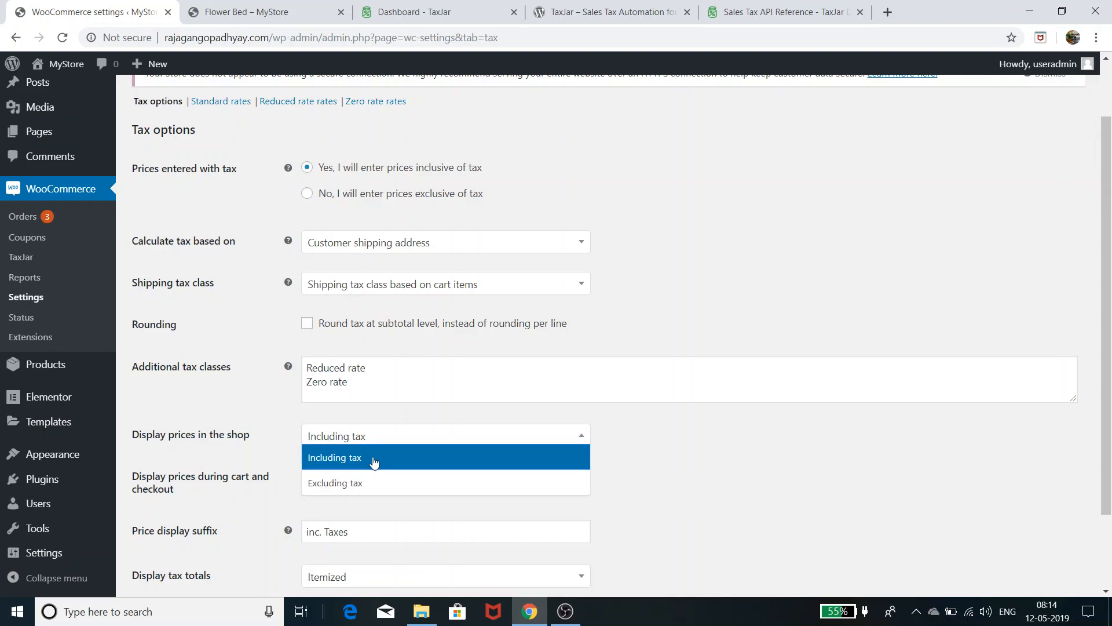
left_click(274, 445)
scroll(275, 446, "down", 2)
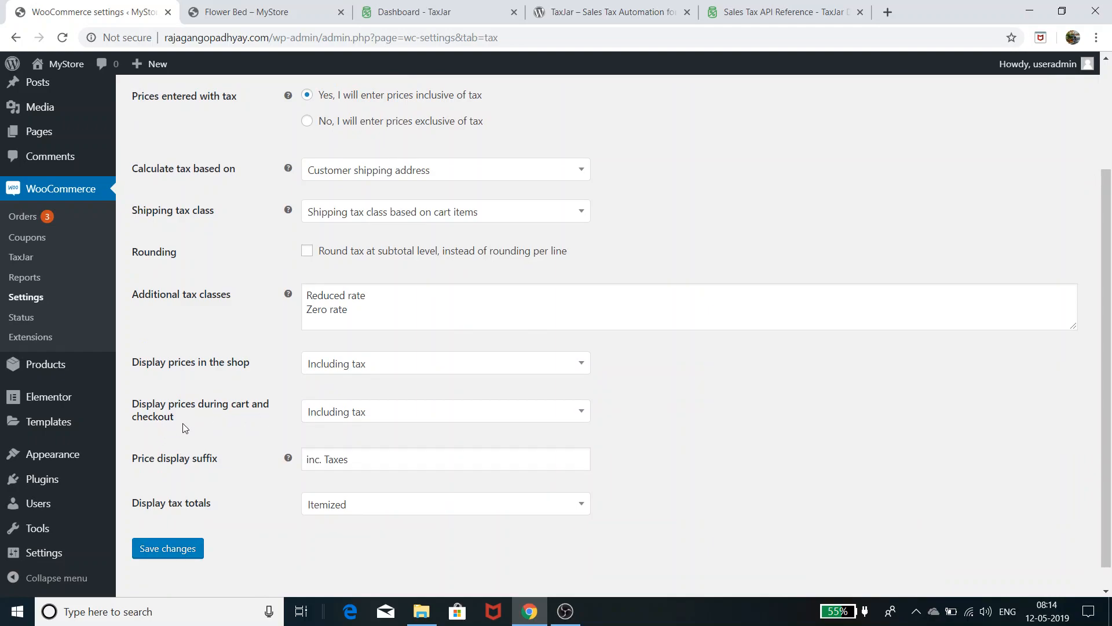
left_click(360, 418)
left_click(359, 417)
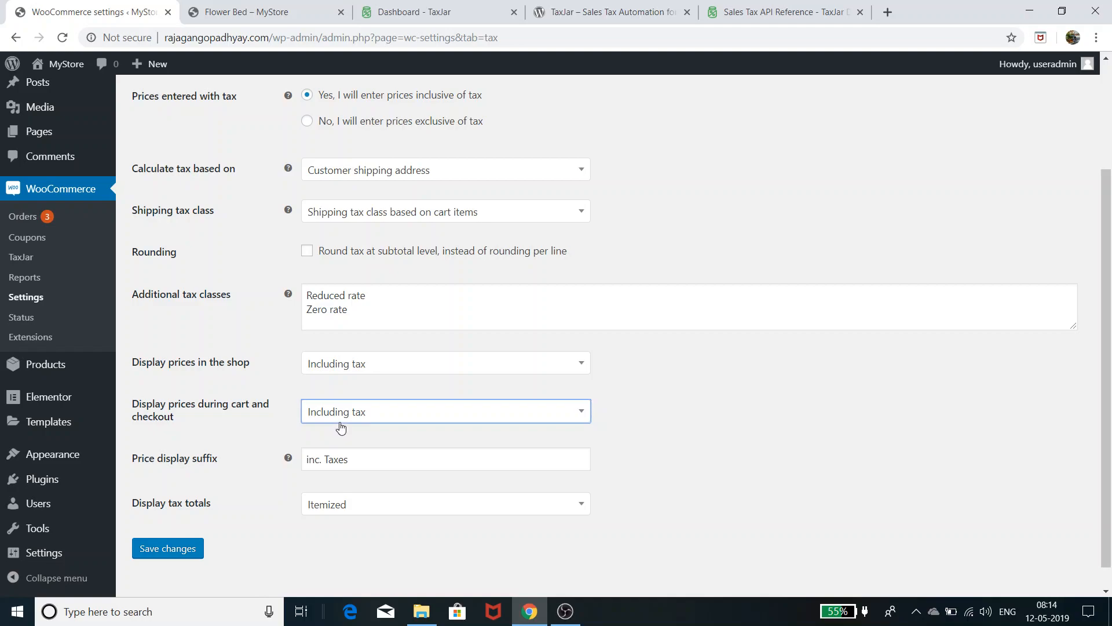
Set the price display suffix to "inc. taxes" and save the tax options.
left_click(345, 462)
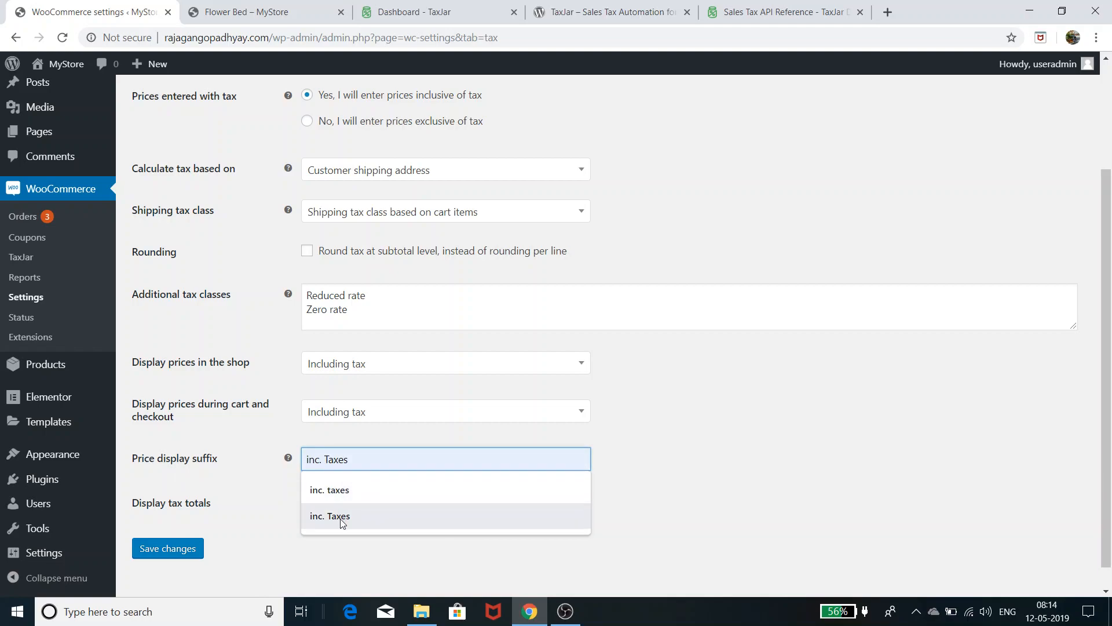
left_click(342, 501)
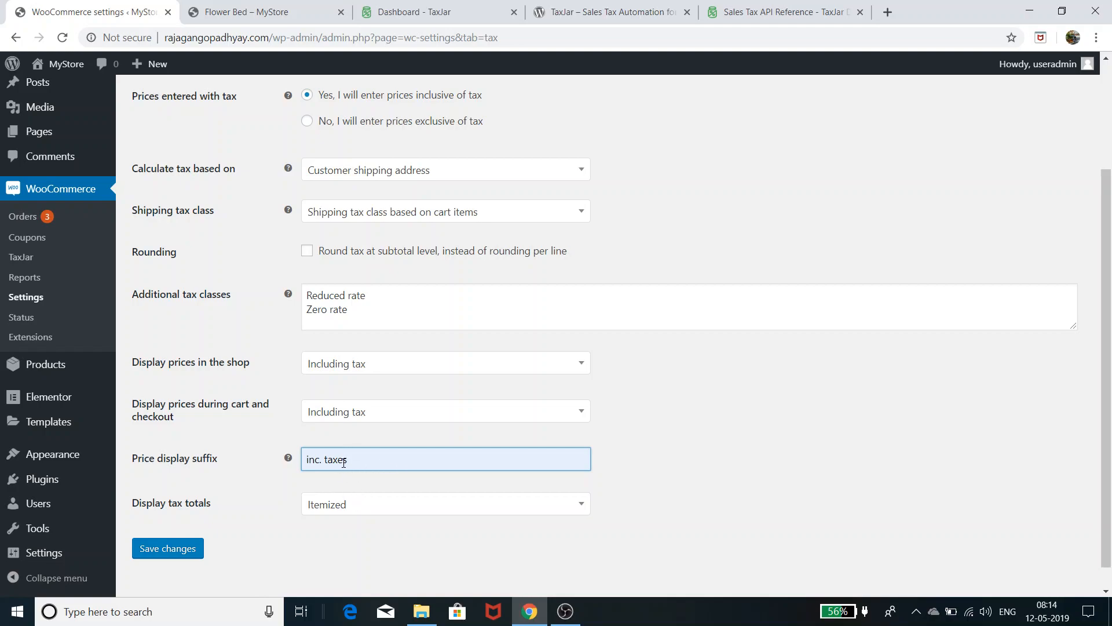
left_click(181, 551)
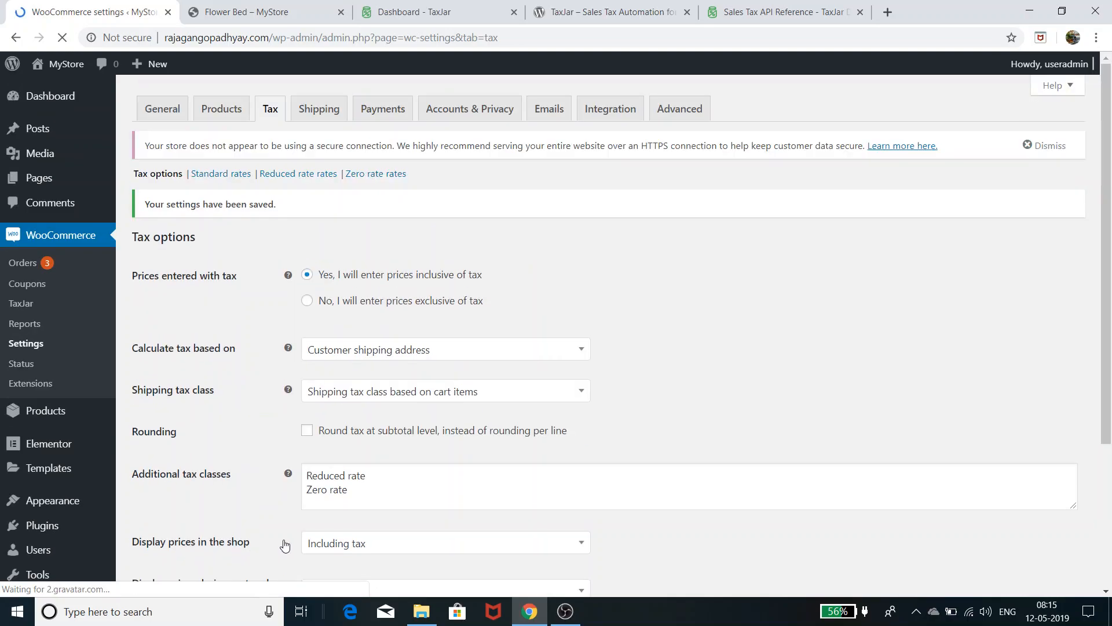
scroll(312, 409, "down", 3)
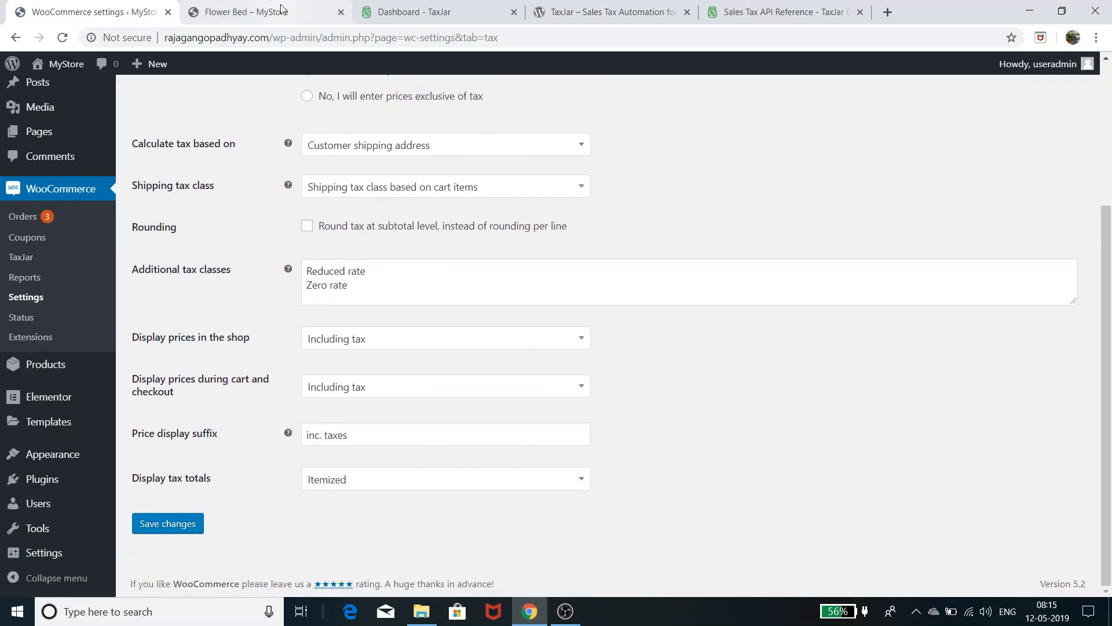
Reload the Flower Bed product page and inspect the suffix shown beside its price.
left_click(299, 13)
left_click(62, 37)
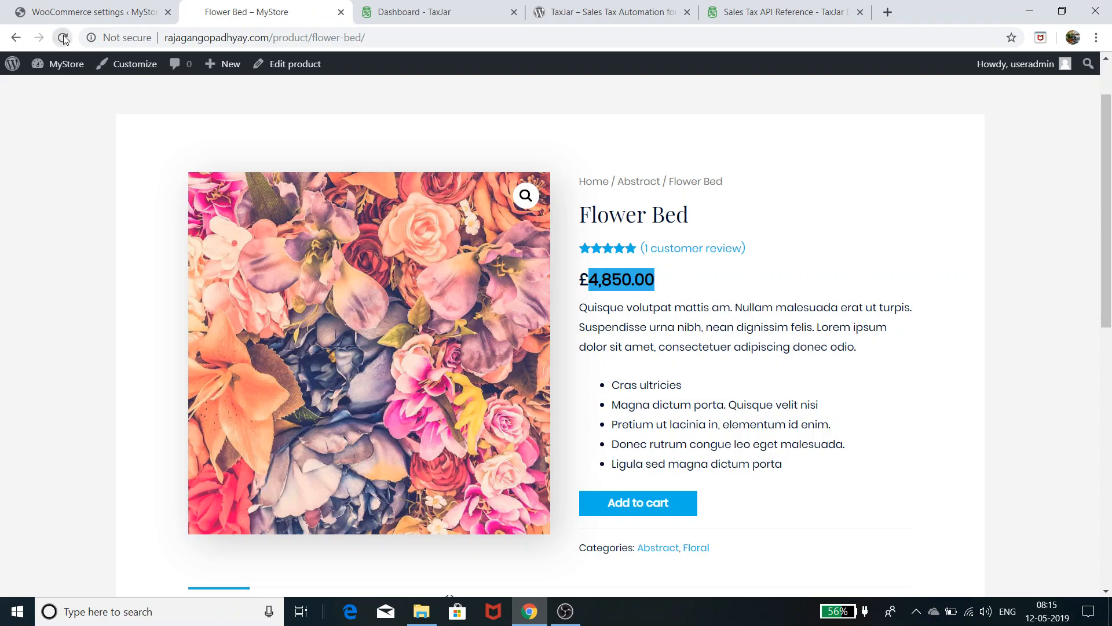
left_click_drag(658, 282, 718, 281)
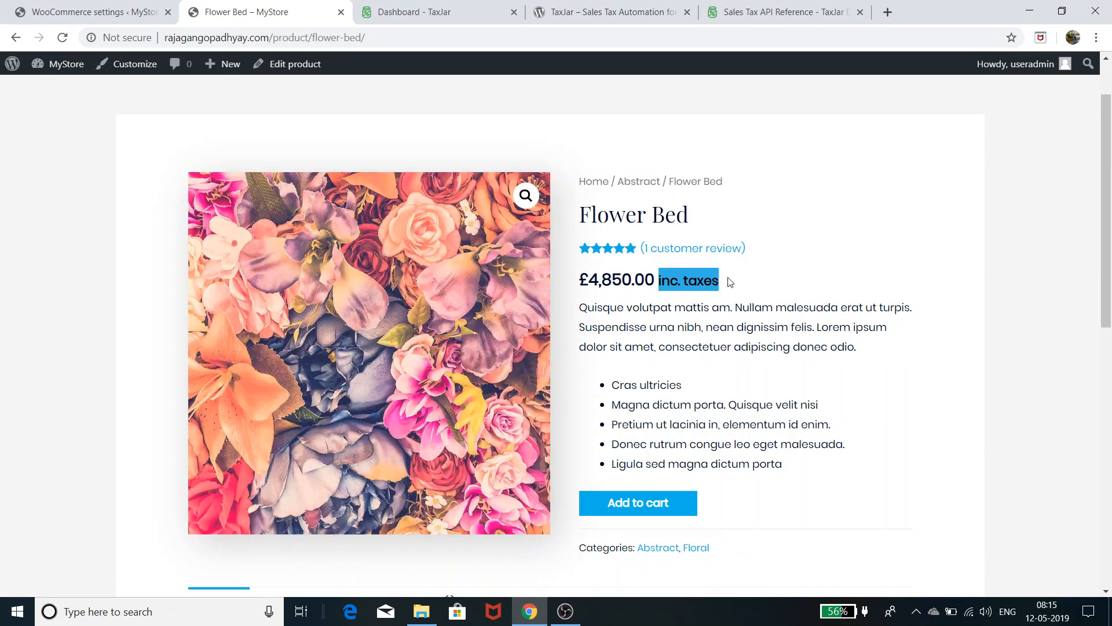
left_click(563, 266)
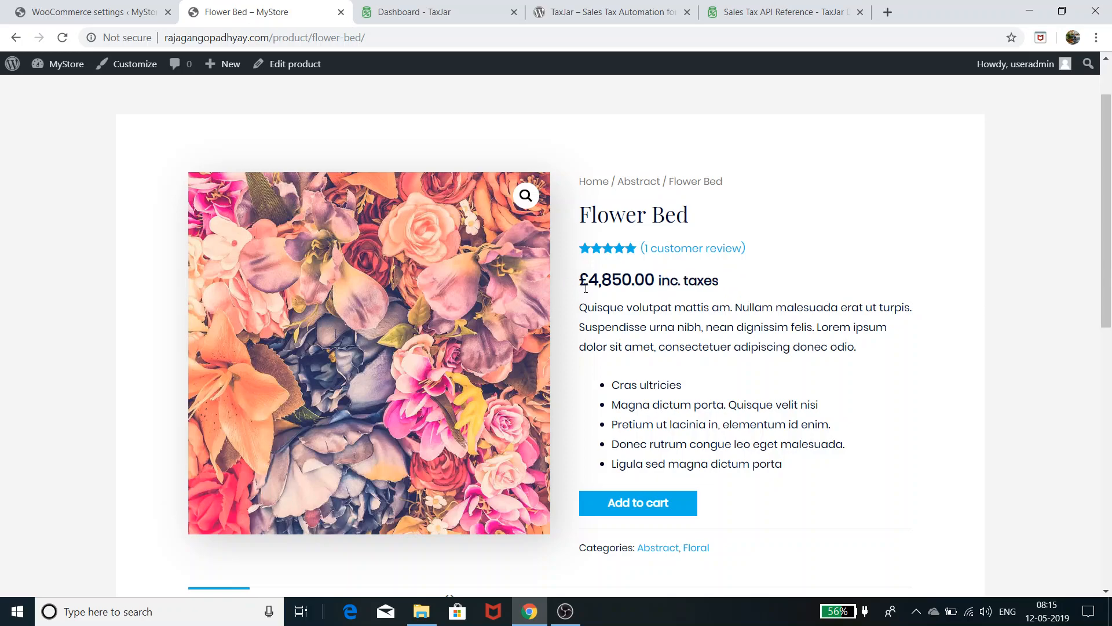
left_click_drag(579, 281, 719, 290)
left_click(649, 310)
left_click_drag(728, 285, 582, 273)
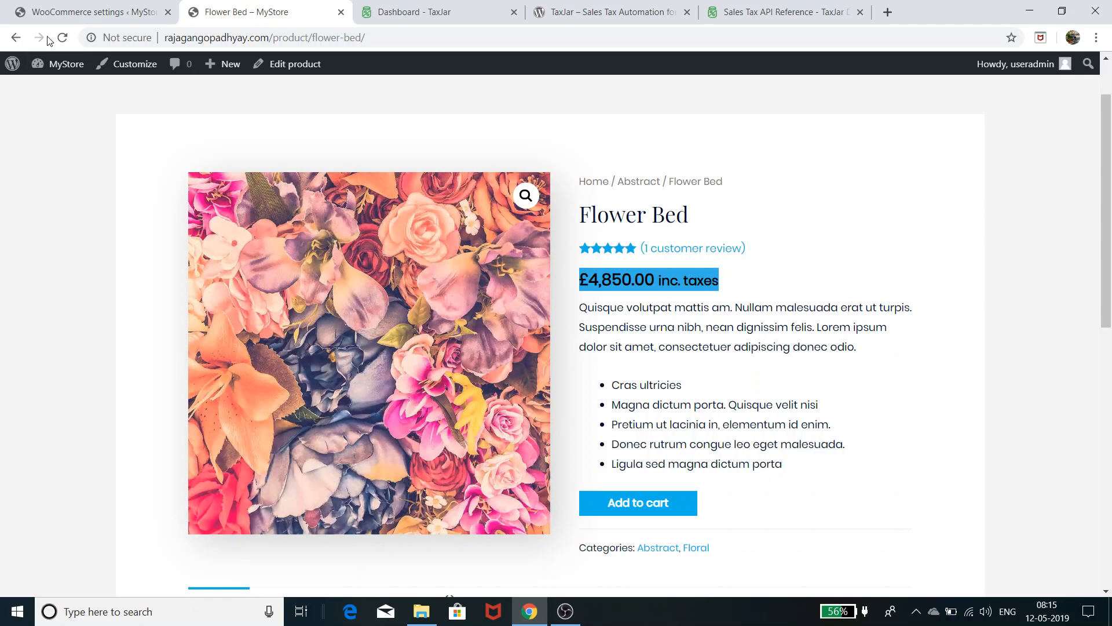
Return to the tax options and choose Itemized for displaying tax totals.
left_click(81, 13)
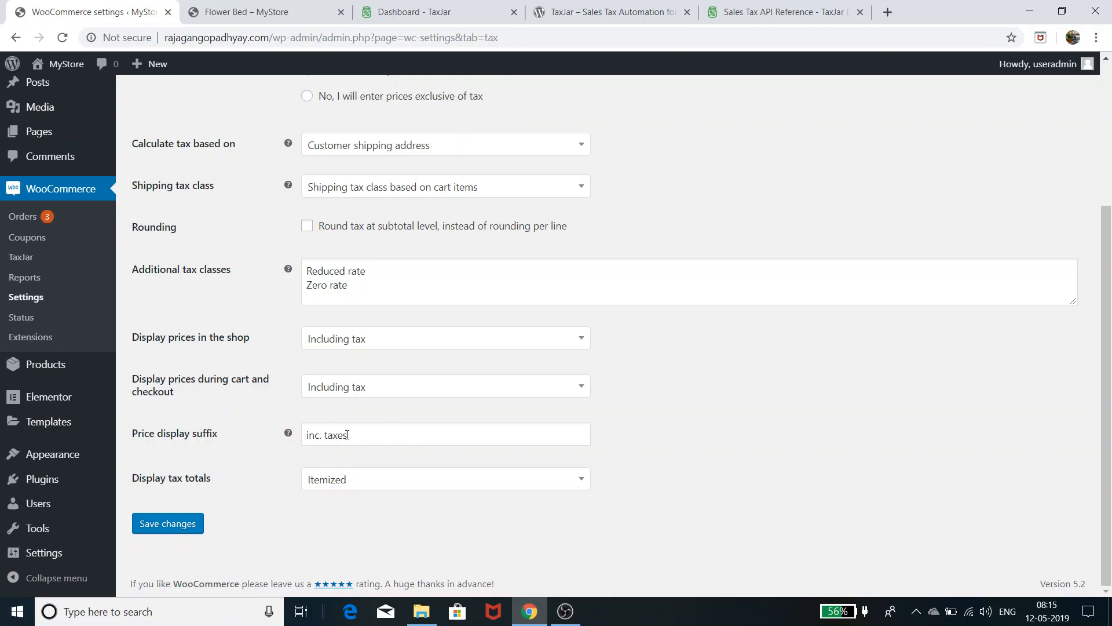
left_click_drag(349, 435, 280, 433)
left_click(684, 436)
left_click(360, 482)
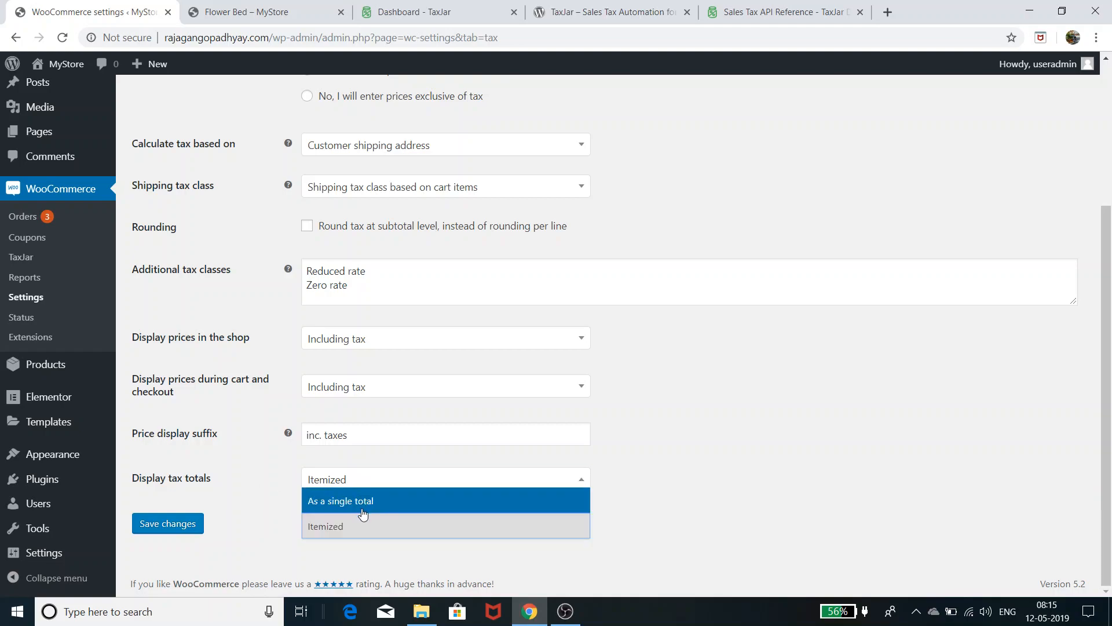
left_click(360, 529)
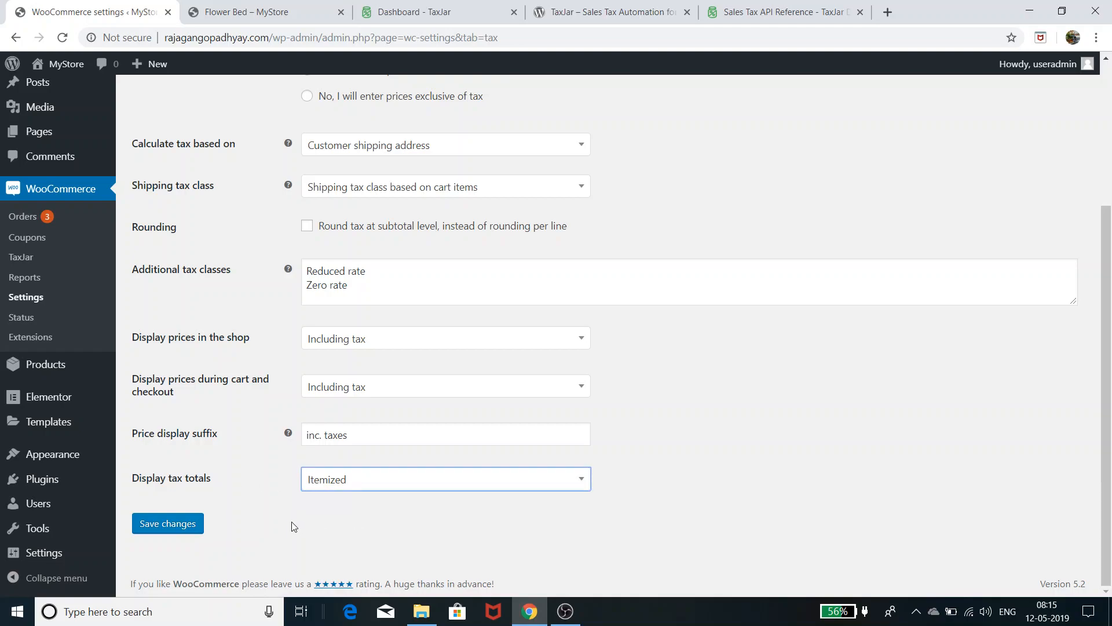
Add a standard tax rate row for country code GB with a 5% rate and the tax name vat.
scroll(297, 394, "up", 3)
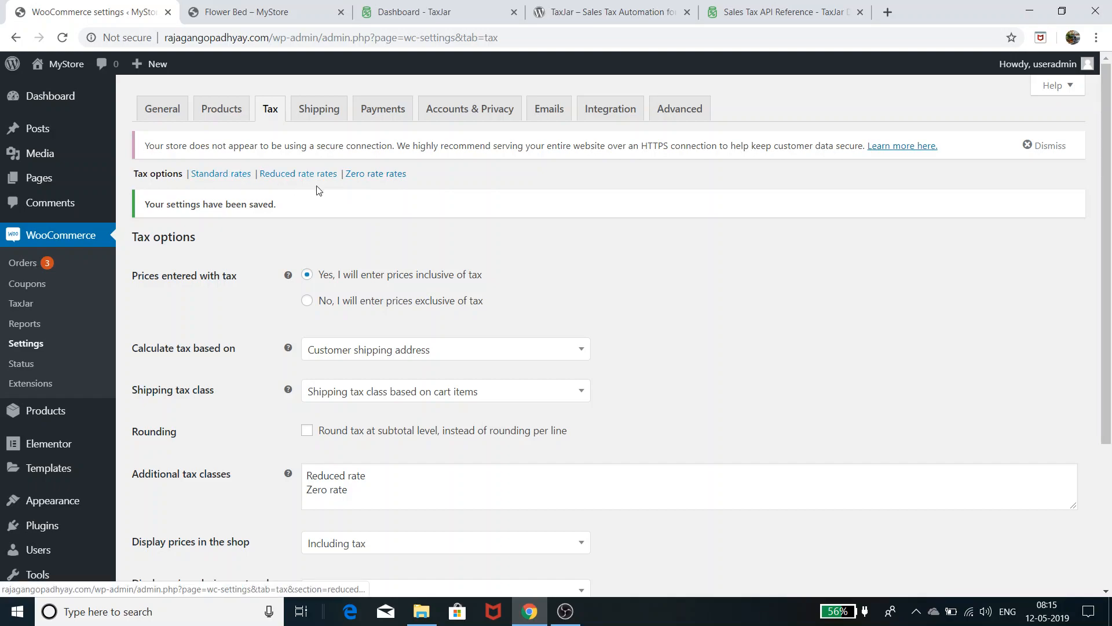
left_click(244, 178)
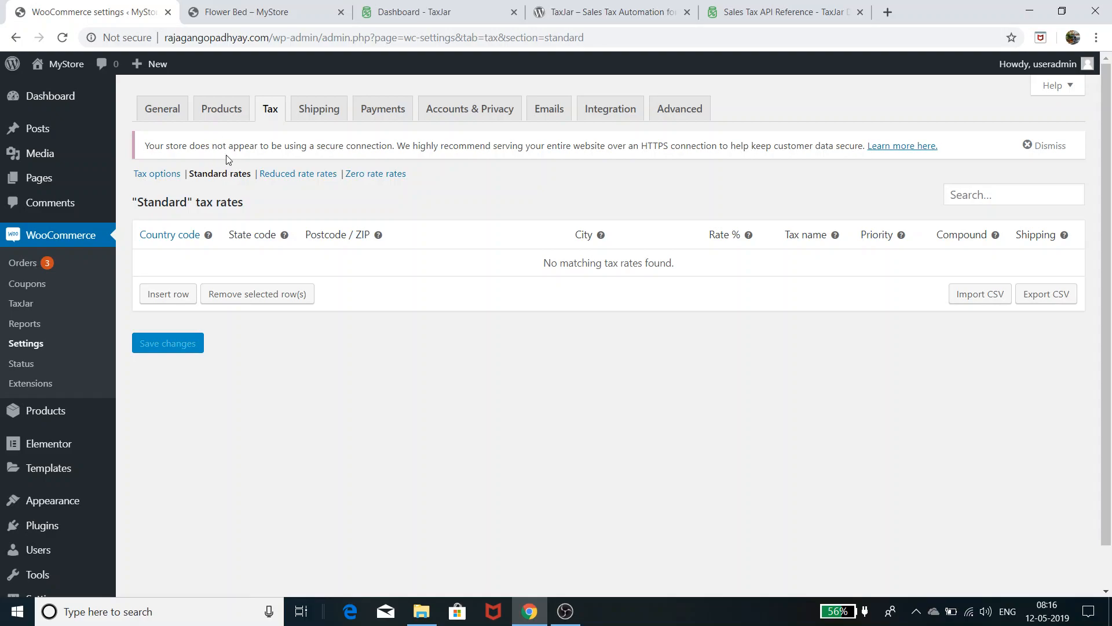
left_click(165, 298)
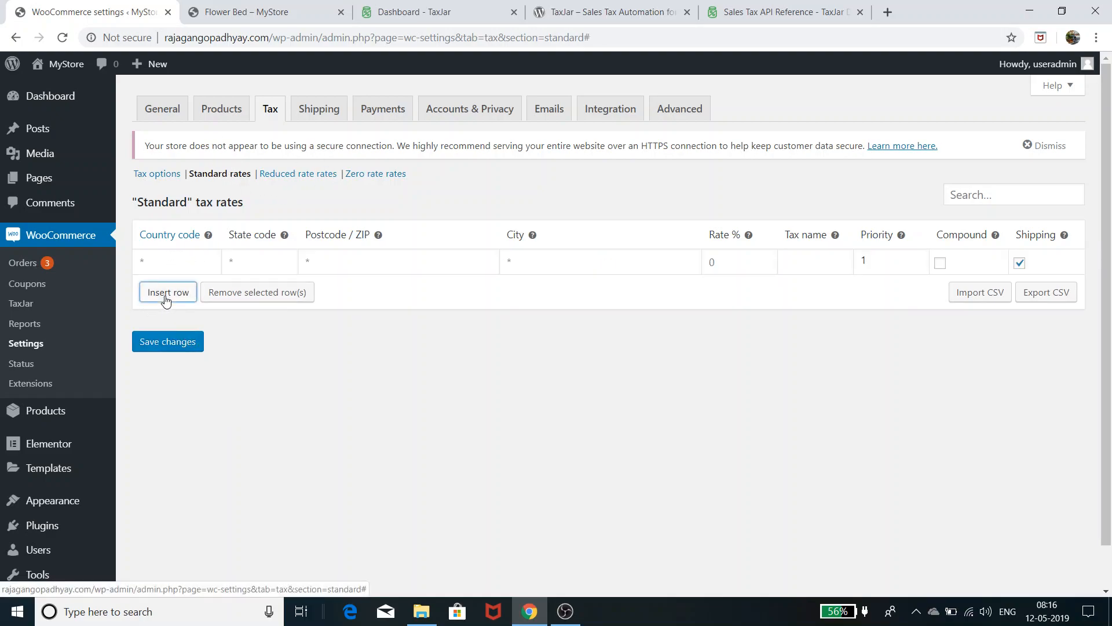
left_click(191, 259)
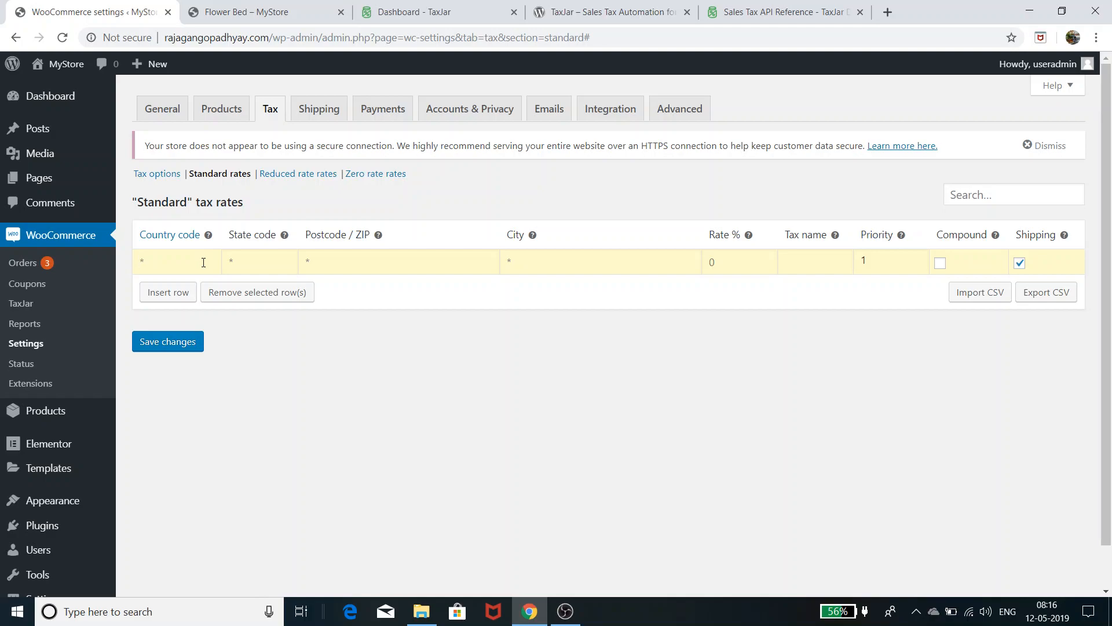
type("US")
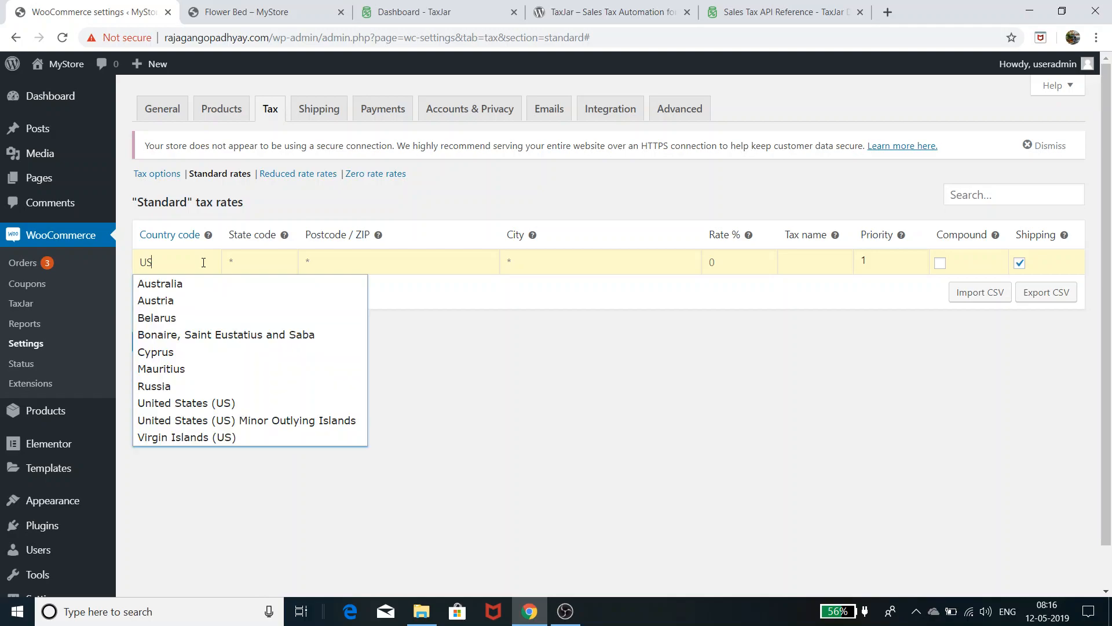
left_click(180, 403)
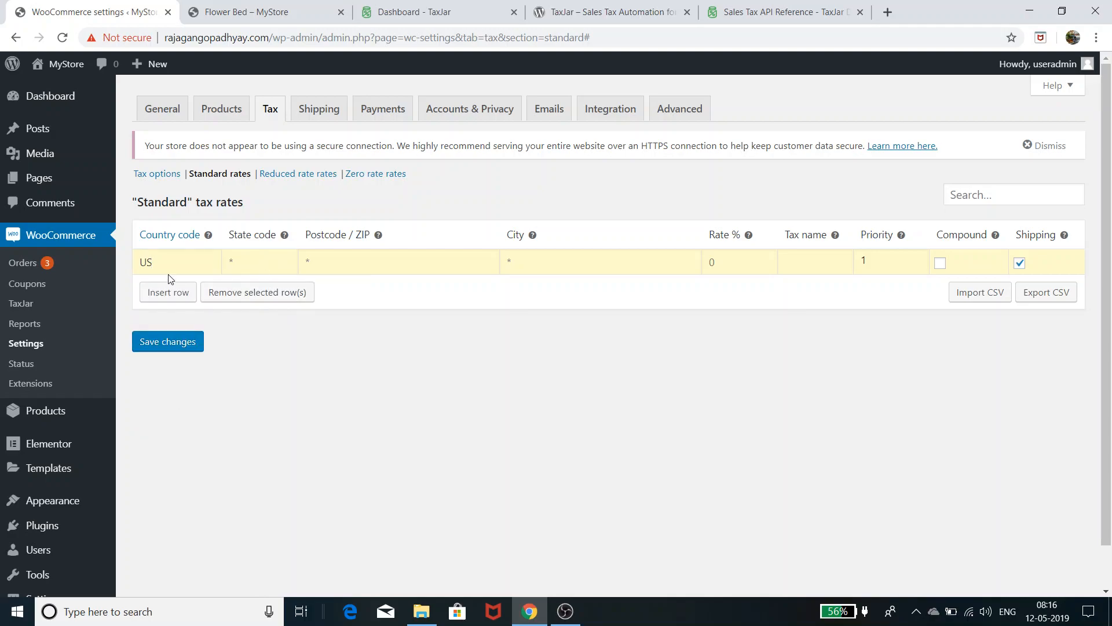
key("BackSpace")
type("K")
left_click(182, 302)
type("5")
left_click(814, 263)
type("vat")
Add a second standard rate row for GB at 5% with priority 2, and return to the tax options without saving.
mouse_move(904, 235)
left_click(179, 292)
left_click(173, 283)
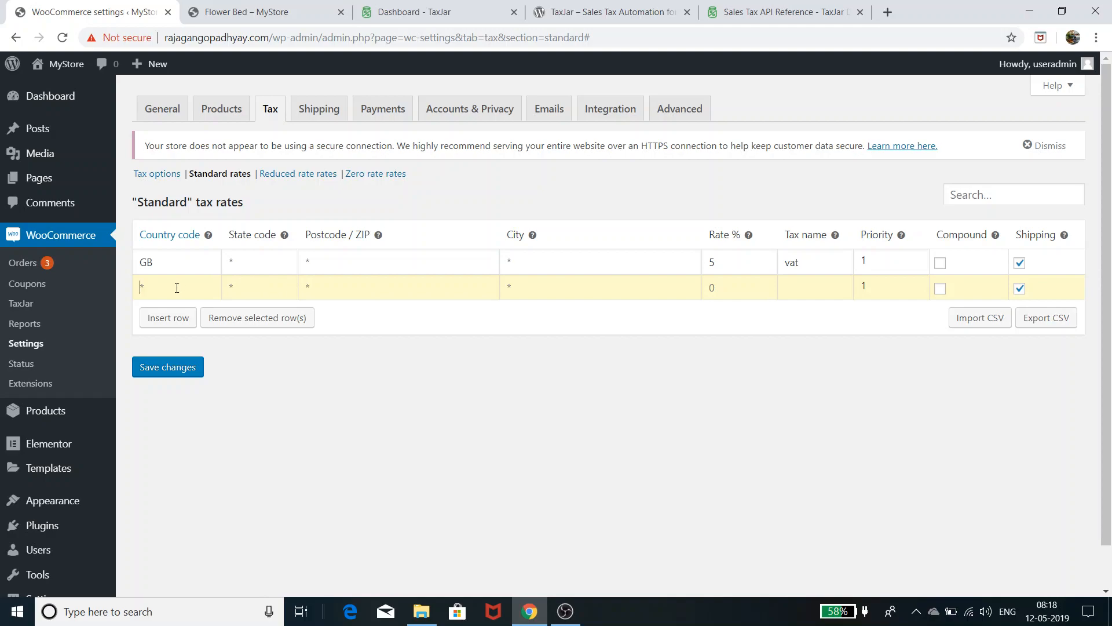
type("GB")
left_click(241, 293)
type("5")
left_click(916, 284)
left_click(378, 292)
mouse_move(994, 236)
left_click(157, 174)
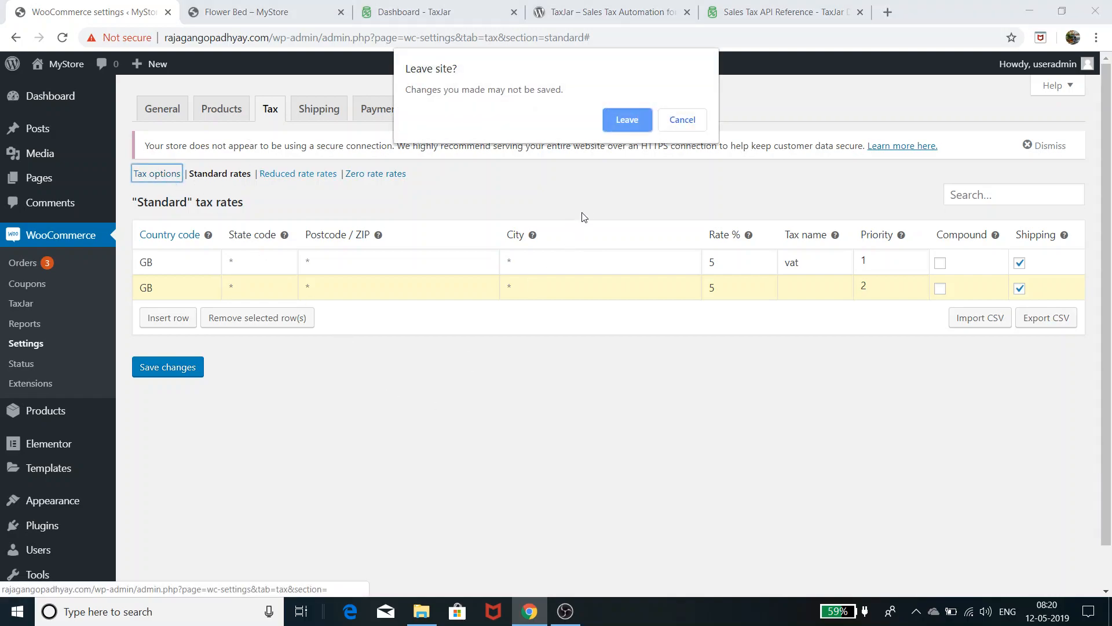
left_click(632, 121)
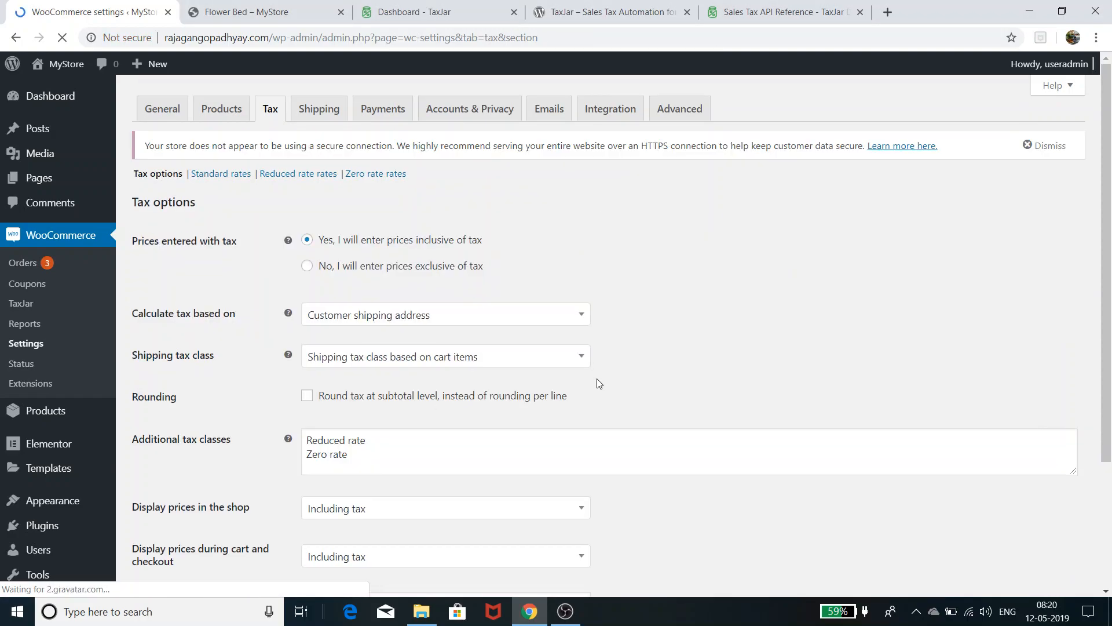
Look over the remaining tax options and open the list of installed plugins.
scroll(607, 472, "down", 3)
scroll(607, 472, "up", 3)
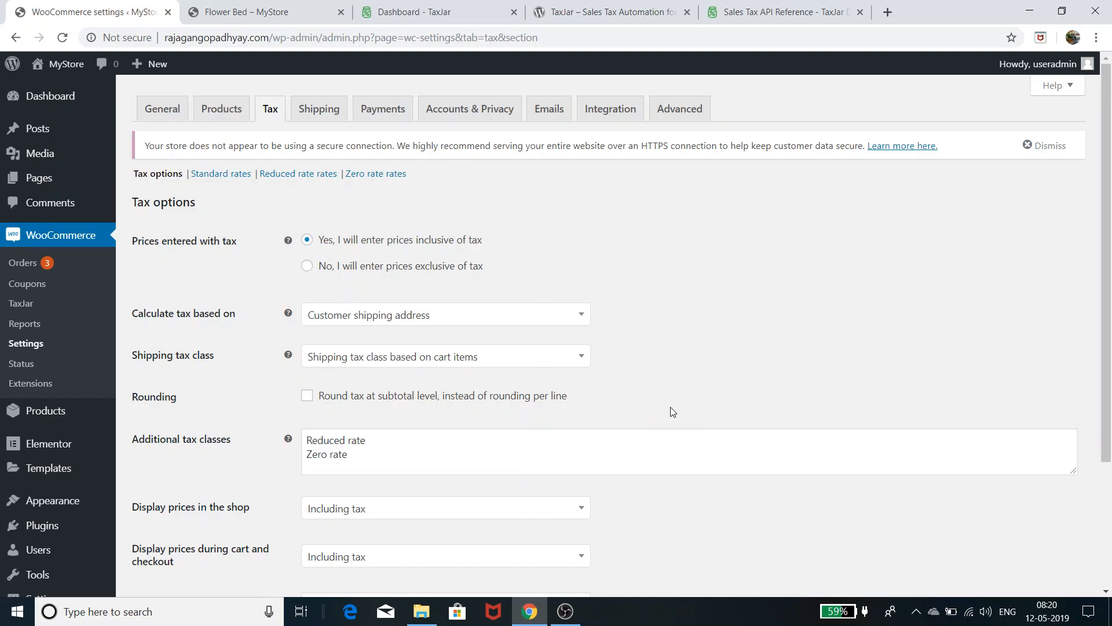
scroll(672, 410, "down", 3)
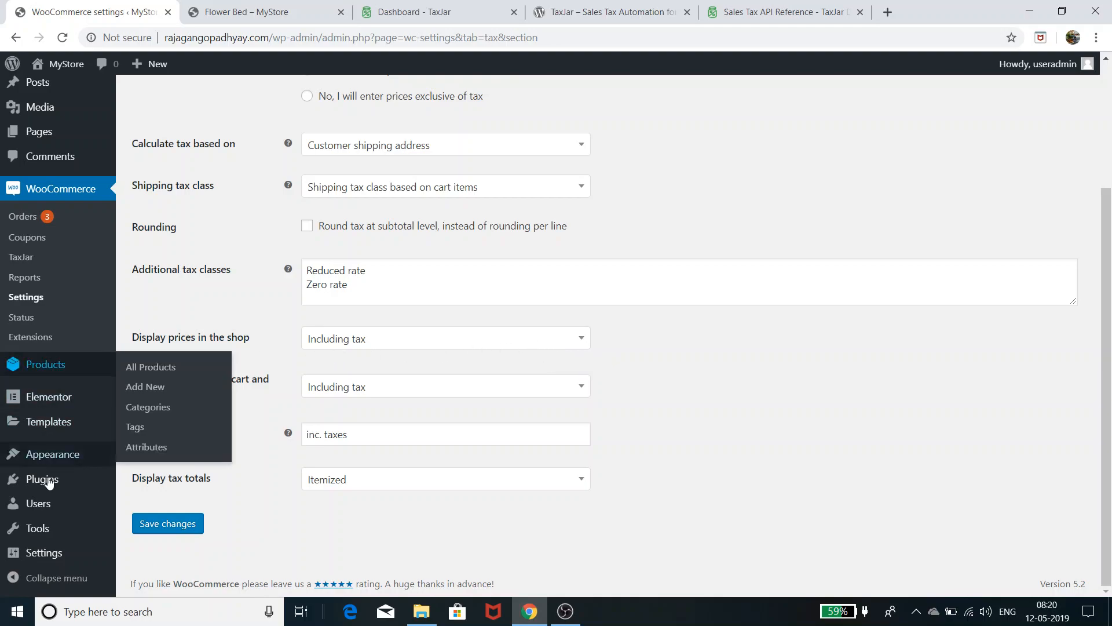
mouse_move(45, 484)
left_click(170, 487)
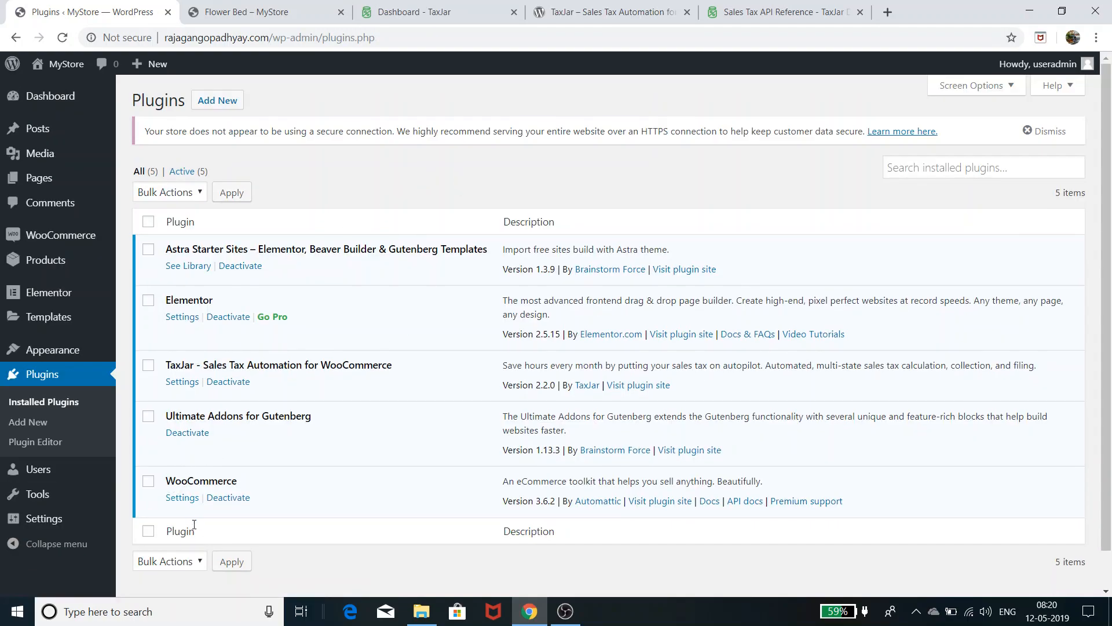
Read the name and description of the TaxJar - Sales Tax Automation for WooCommerce plugin.
left_click_drag(171, 365, 399, 370)
left_click(323, 388)
left_click_drag(948, 366, 508, 366)
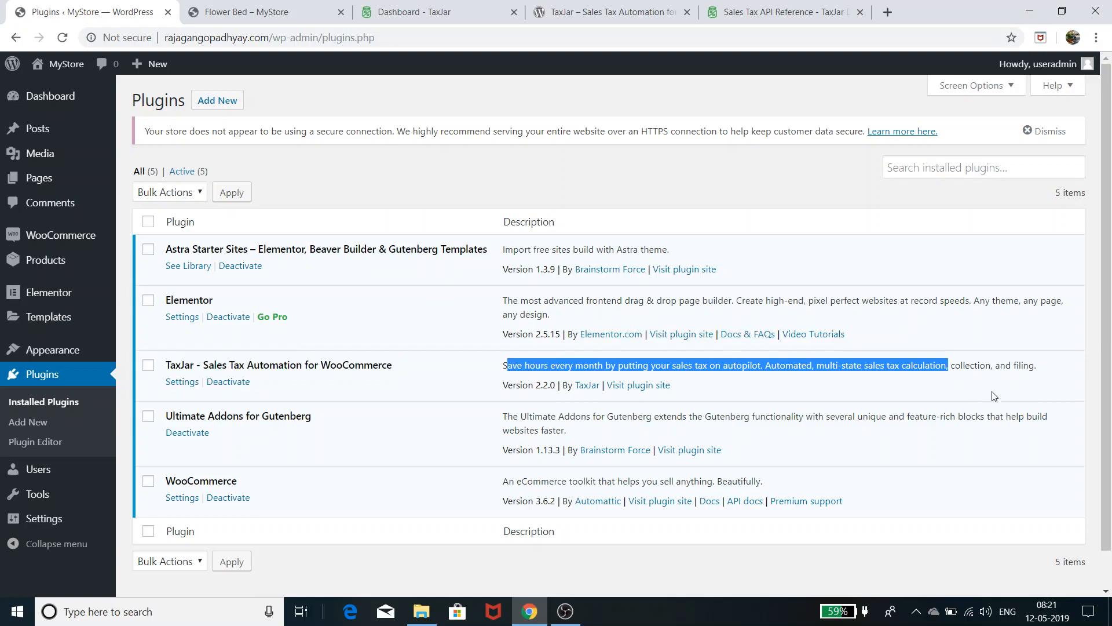
left_click_drag(992, 366, 953, 370)
left_click(968, 396)
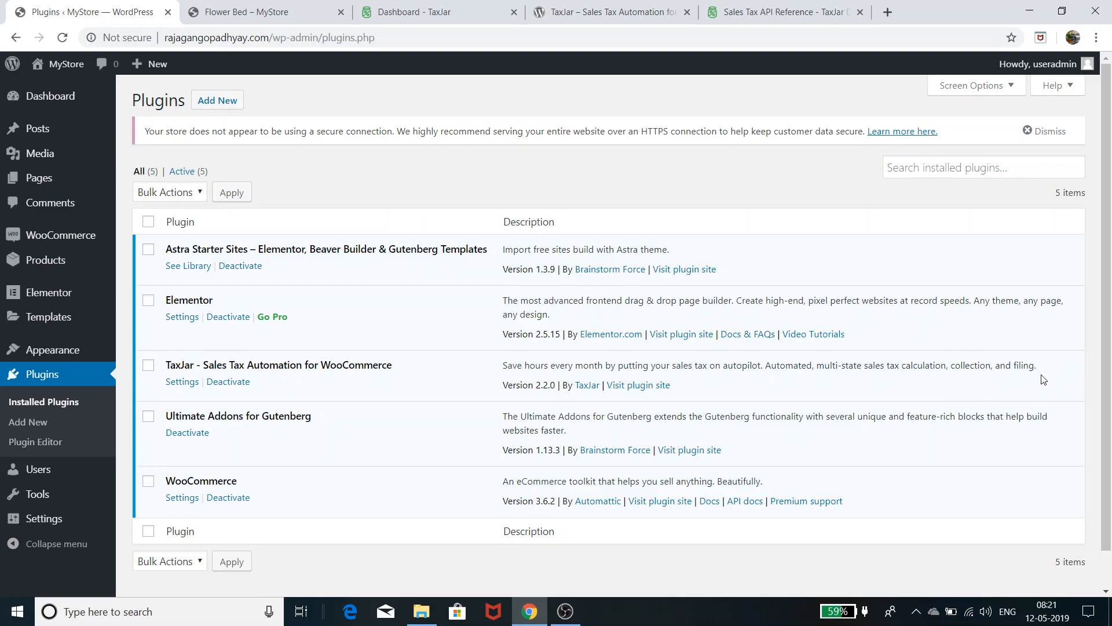
left_click_drag(1036, 366, 1014, 366)
Open the TaxJar plugin's settings and highlight the stored API token.
mouse_move(88, 358)
left_click(186, 382)
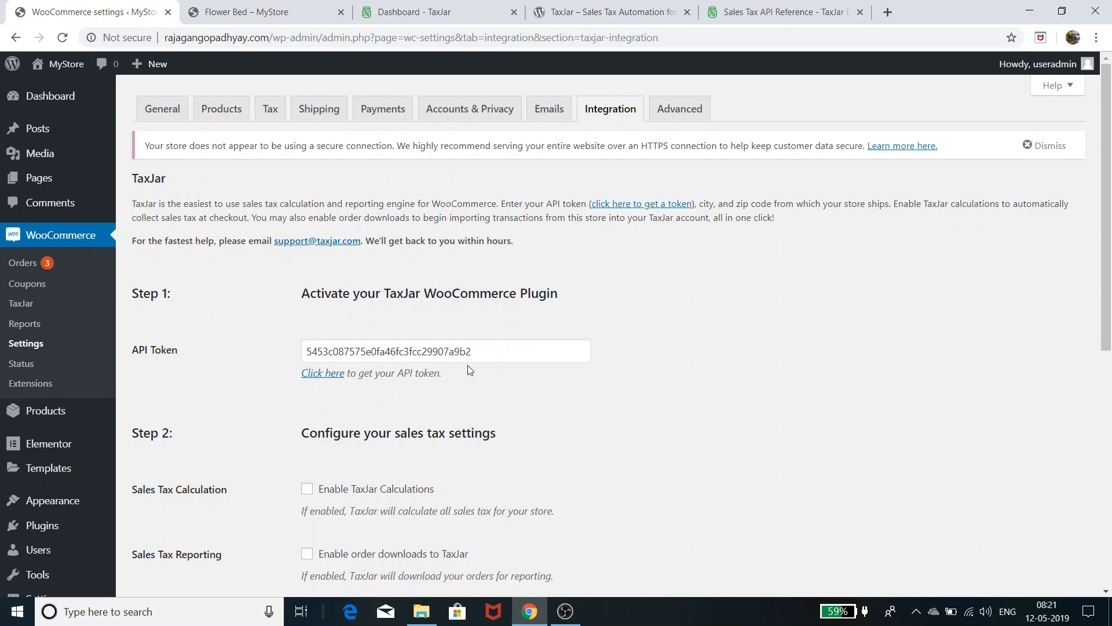
left_click_drag(477, 353, 310, 352)
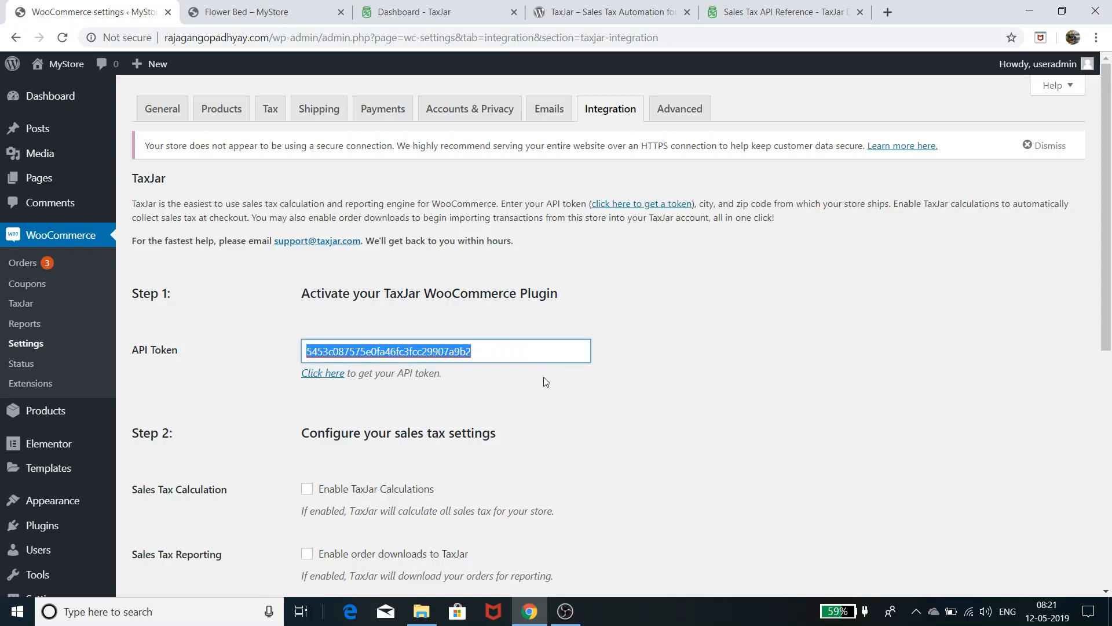
left_click(502, 383)
left_click_drag(487, 352, 288, 373)
left_click_drag(490, 360, 294, 357)
Enable TaxJar Calculations and order downloads to TaxJar in the sales tax settings.
scroll(293, 355, "down", 4)
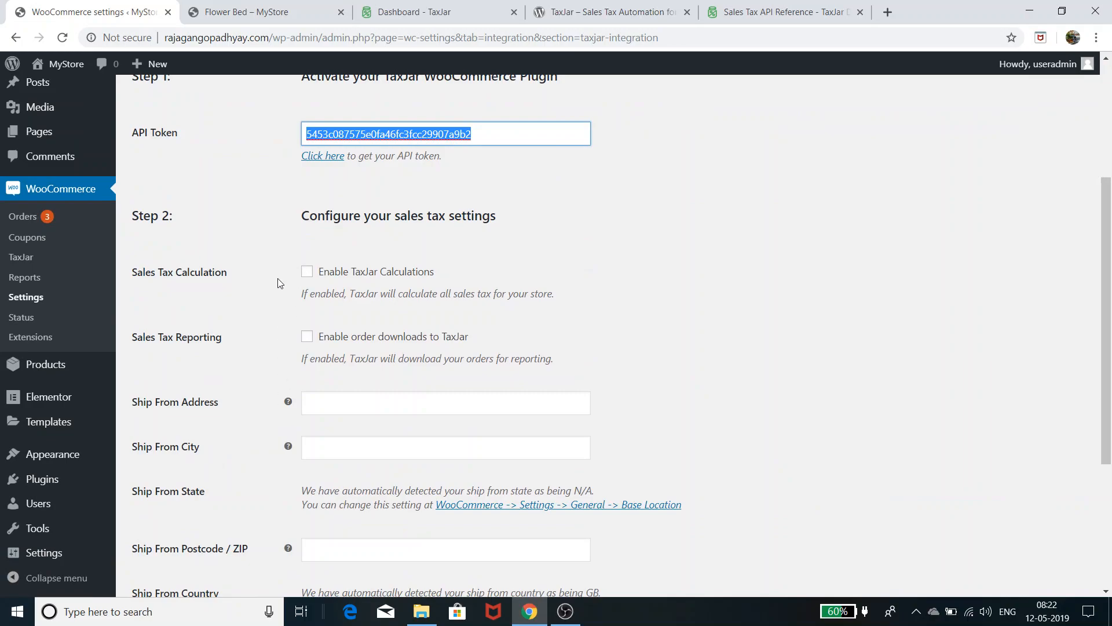
scroll(270, 298, "up", 1)
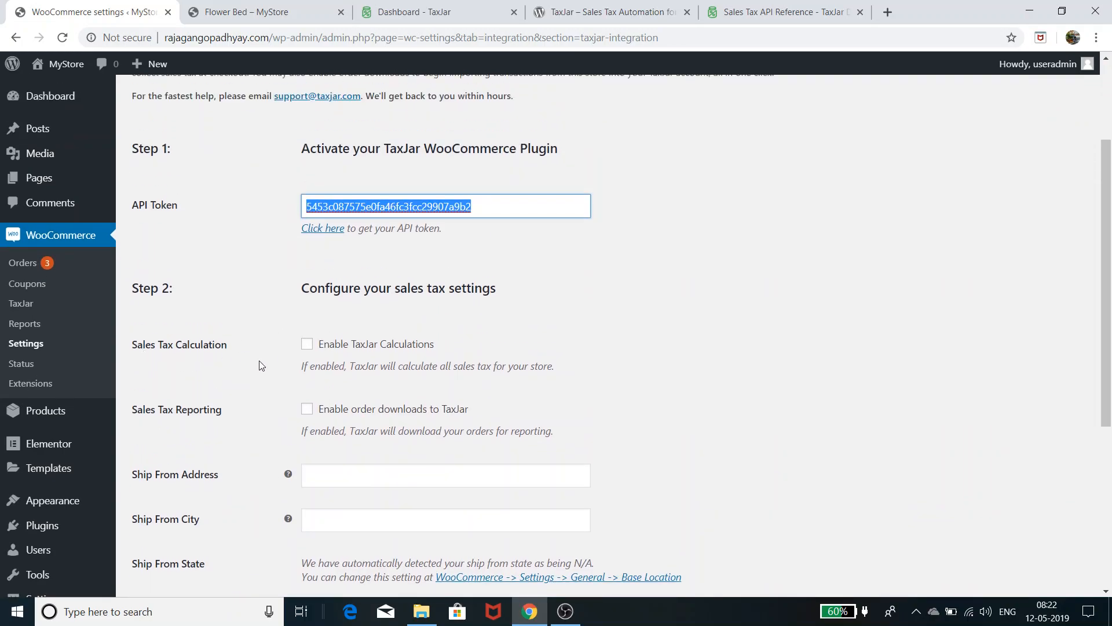
left_click(305, 346)
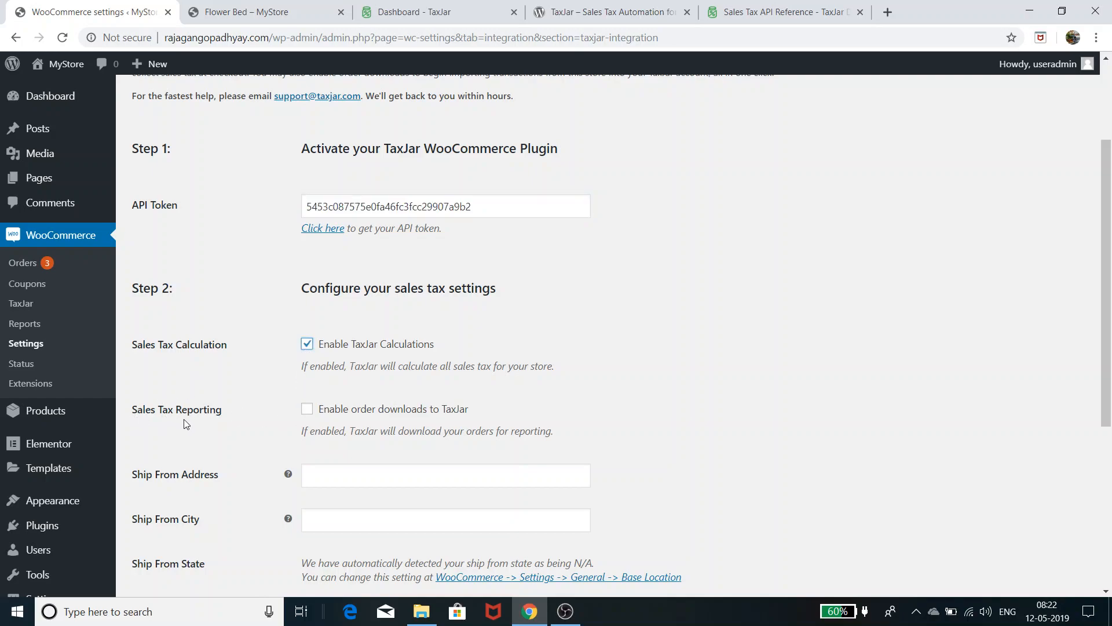
left_click(310, 412)
Review the ship-from address, city, state, postcode and country settings and the debug log option.
scroll(388, 401, "down", 3)
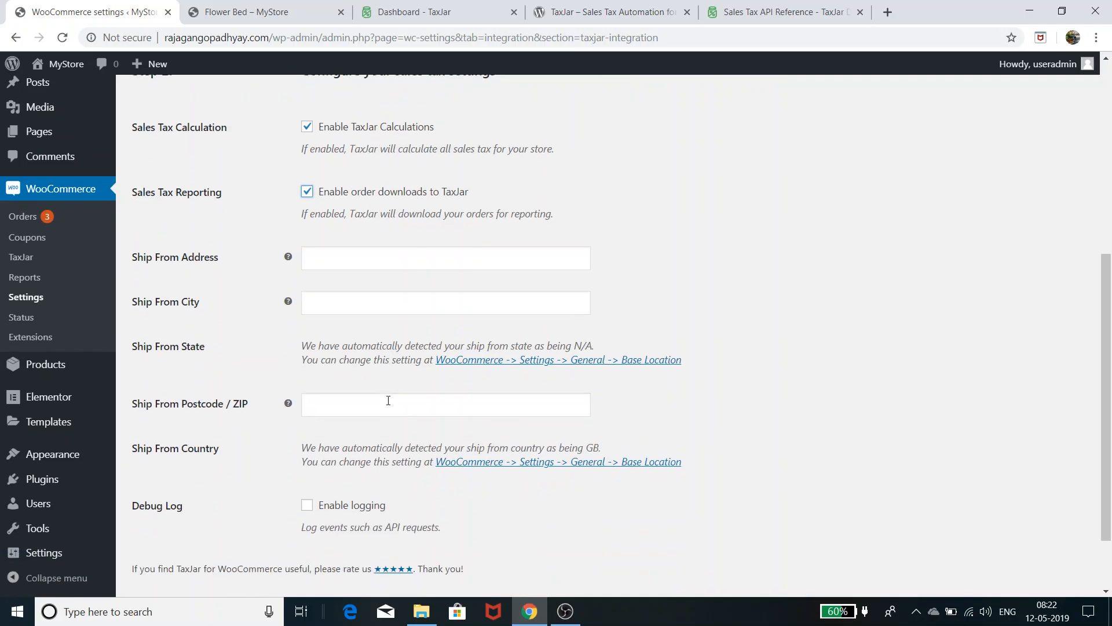
scroll(388, 400, "up", 3)
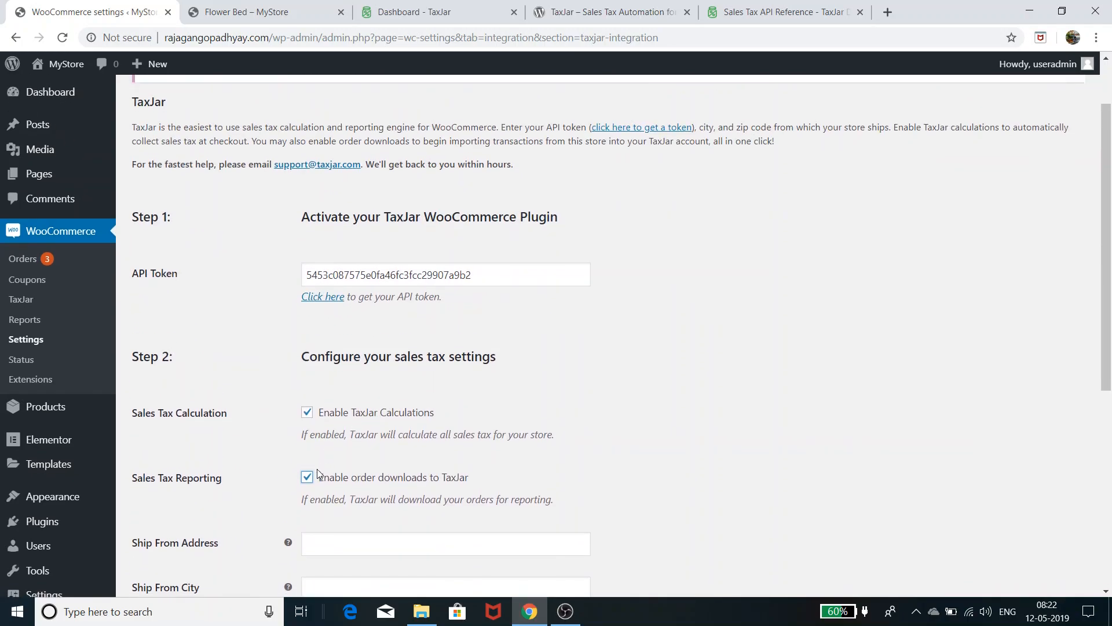
scroll(318, 469, "down", 2)
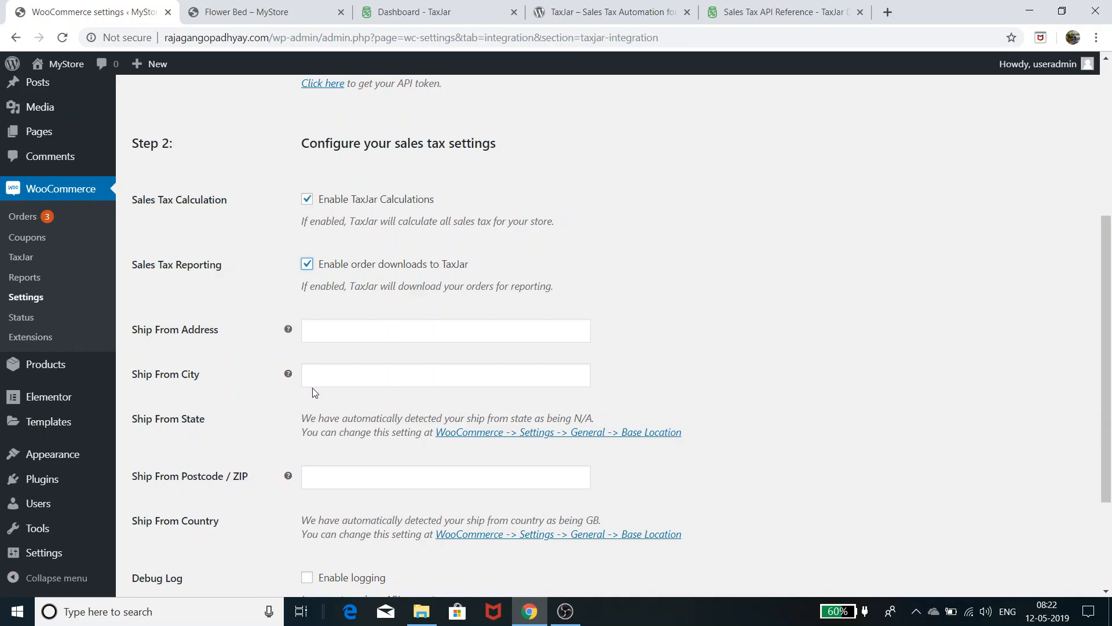
scroll(348, 423, "down", 2)
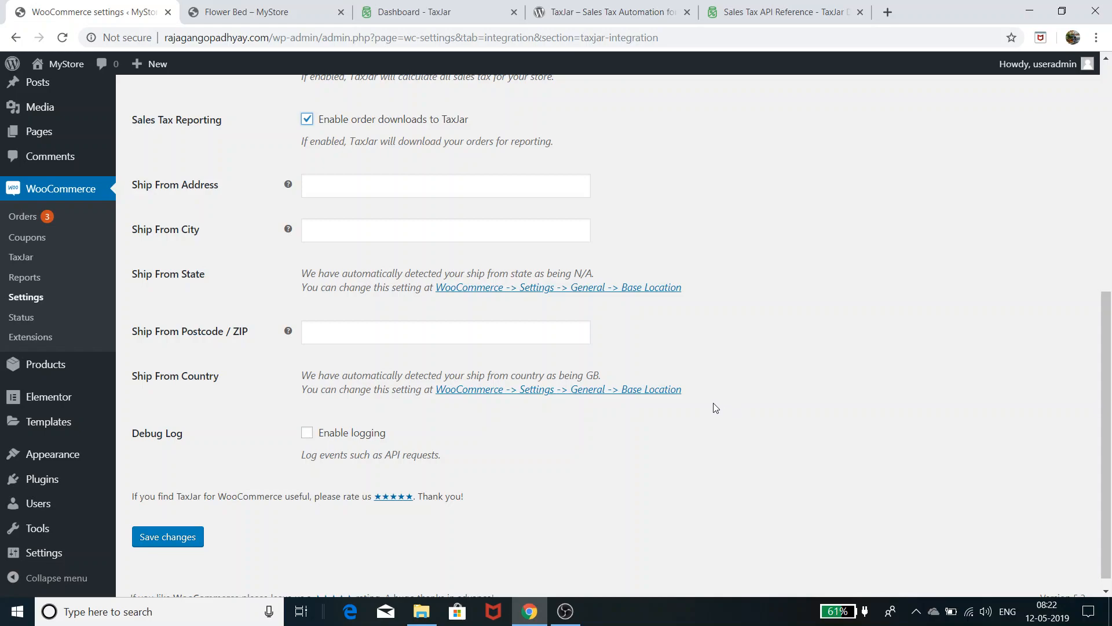
scroll(450, 365, "up", 8)
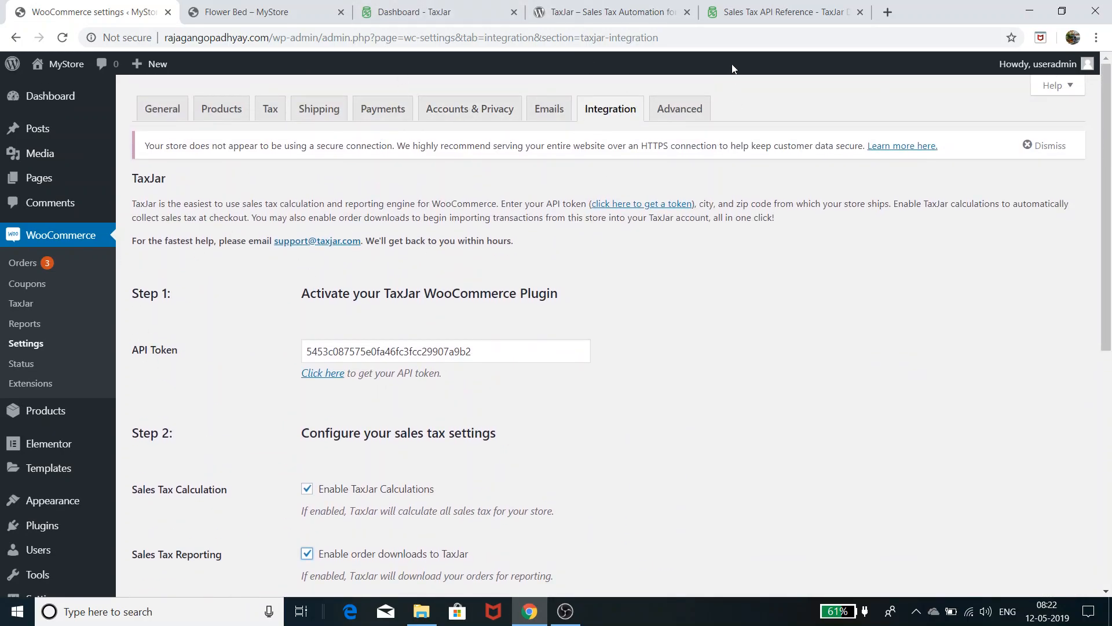
Switch to the TaxJar API reference and check the supported countries in North America.
left_click(747, 15)
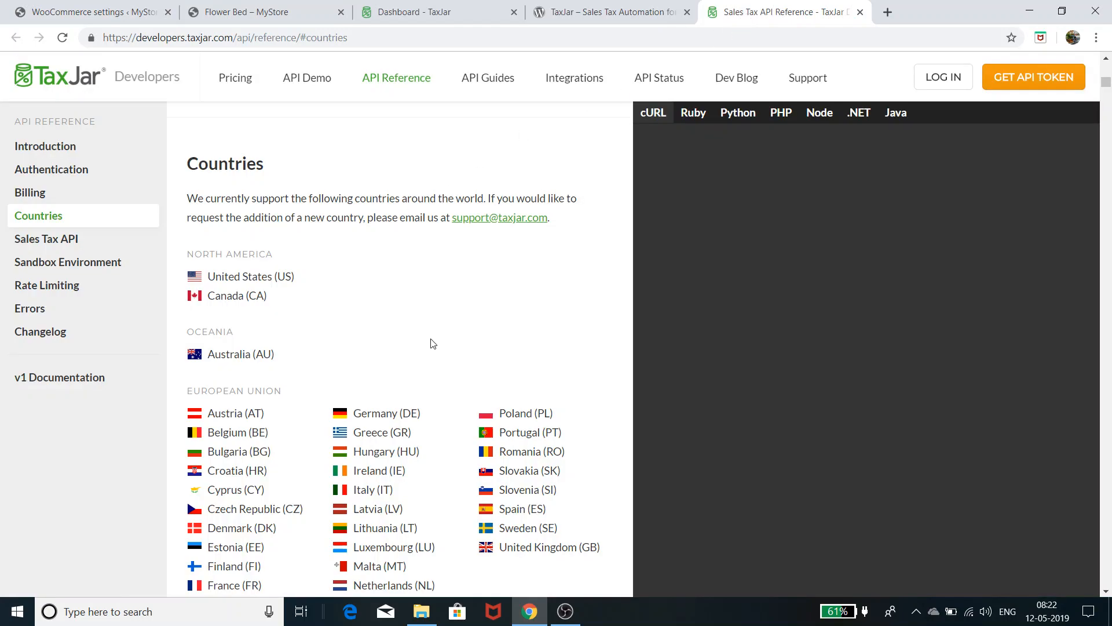
scroll(496, 271, "down", 3)
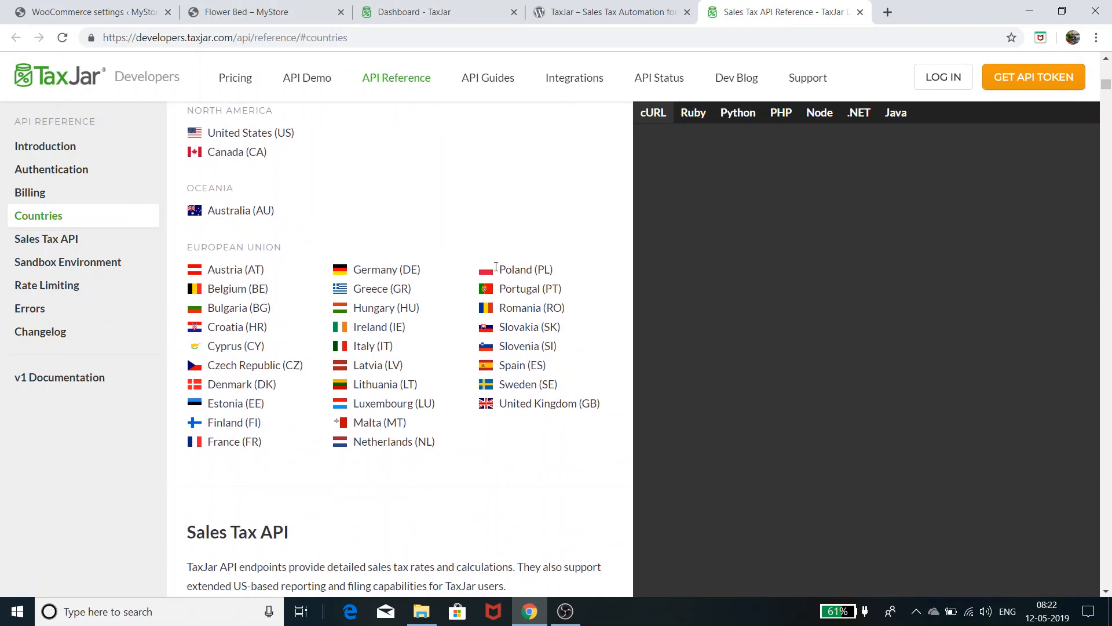
scroll(497, 271, "up", 1)
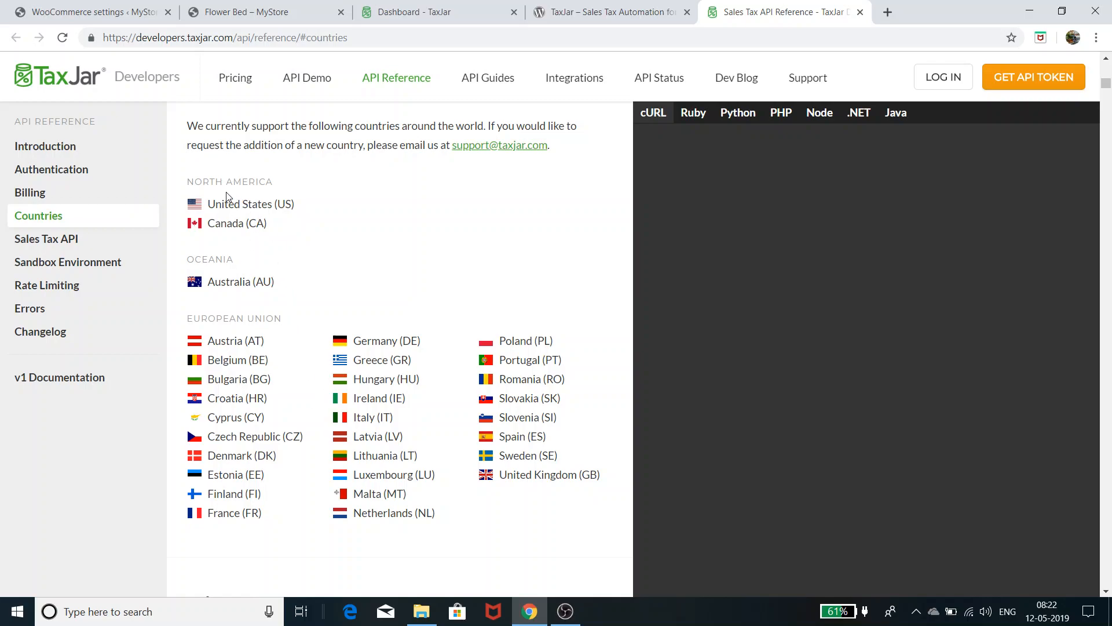
left_click_drag(280, 230, 273, 182)
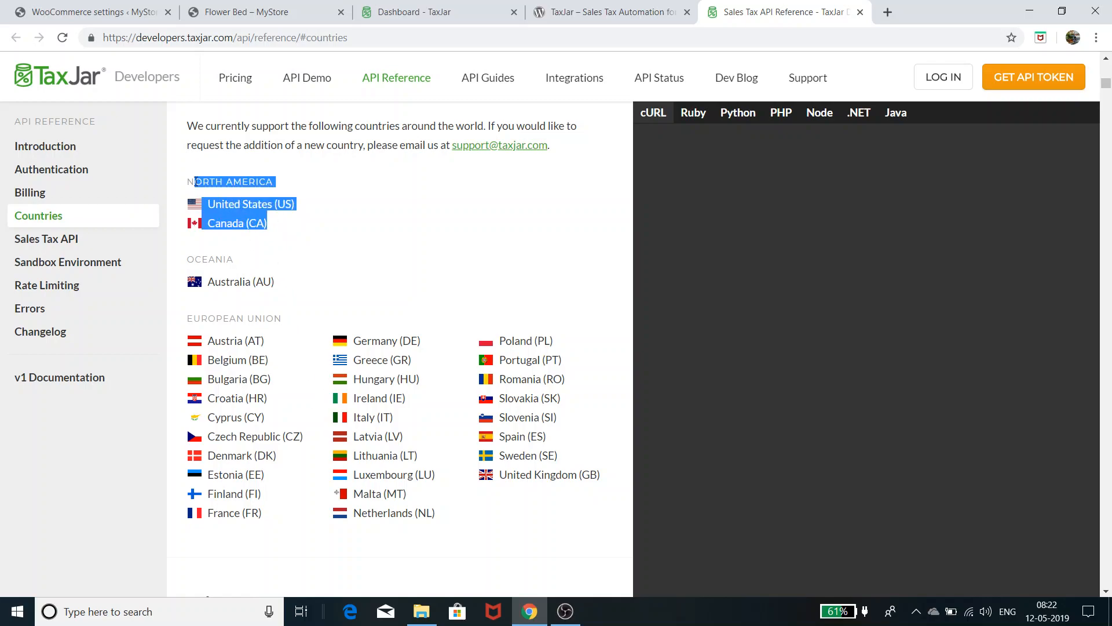
left_click(309, 238)
left_click_drag(269, 224, 210, 203)
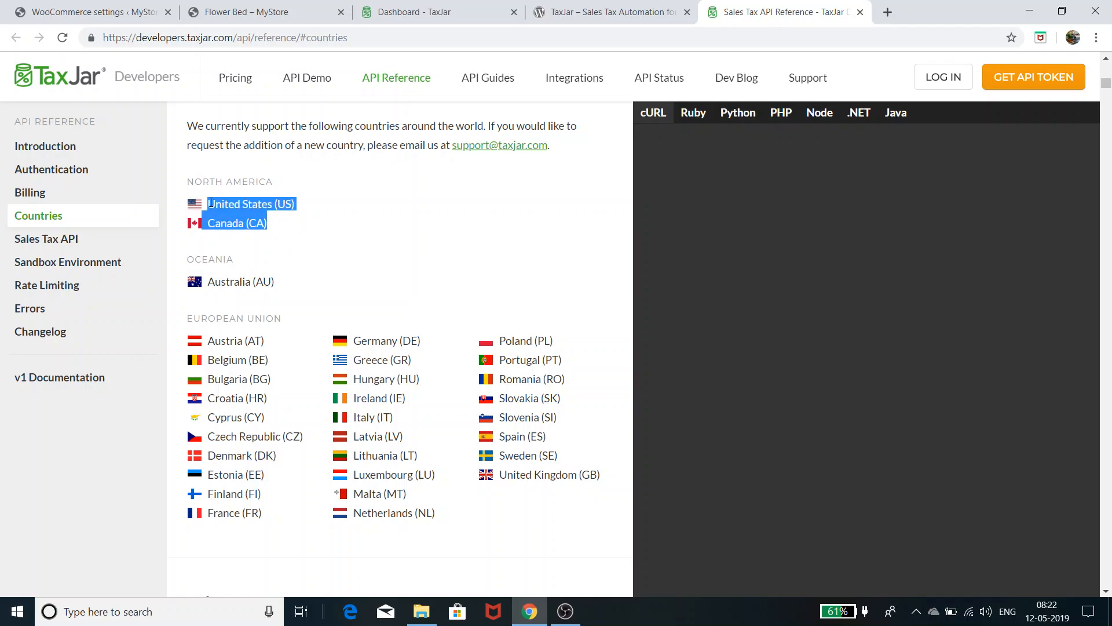
left_click(382, 226)
Check the supported countries listed under Oceania and the European Union.
left_click_drag(277, 284, 211, 282)
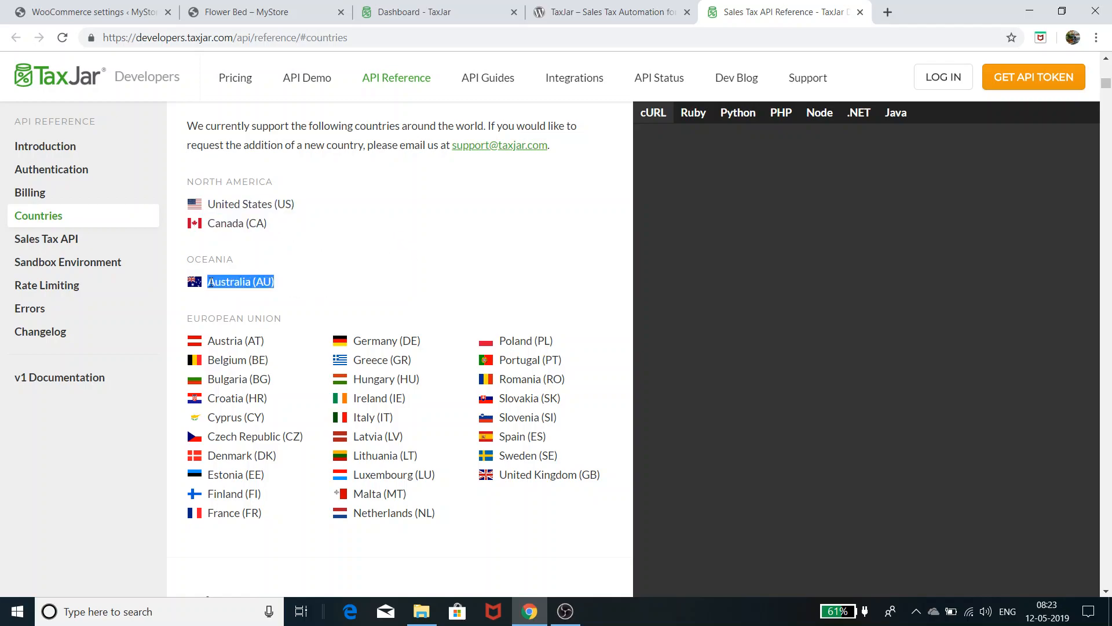
left_click(357, 266)
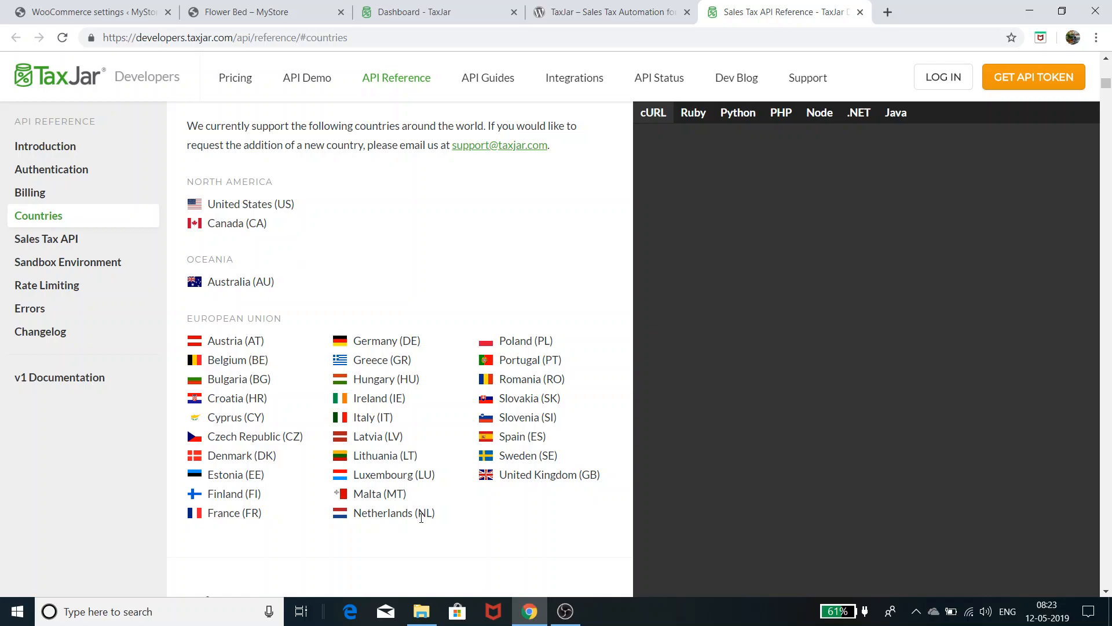
left_click_drag(437, 519, 215, 342)
left_click(595, 516)
scroll(559, 487, "down", 5)
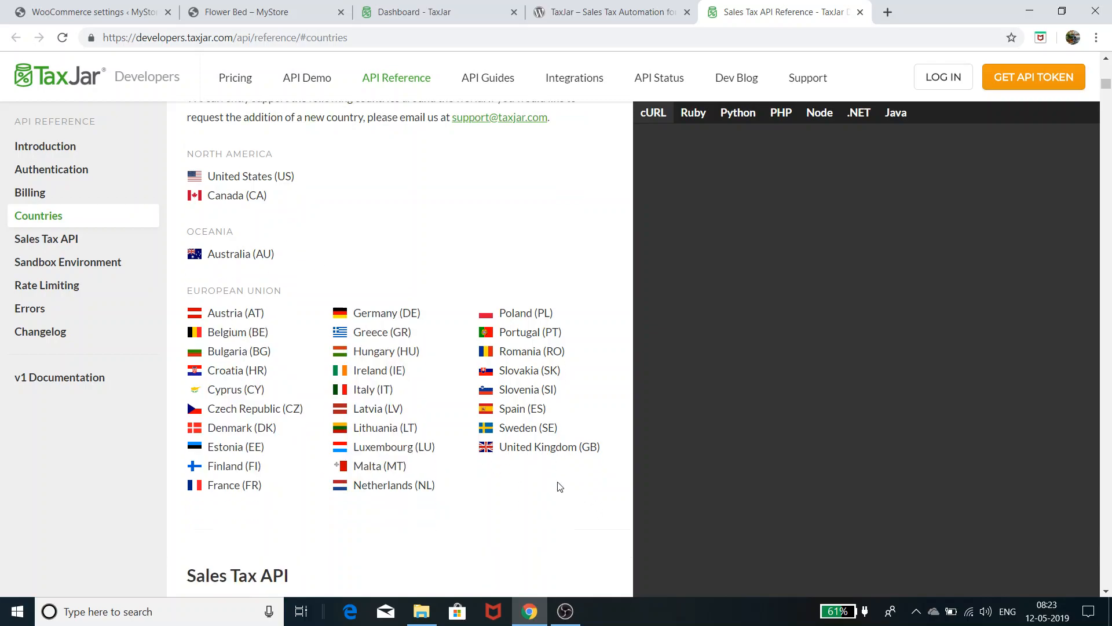
scroll(560, 487, "up", 5)
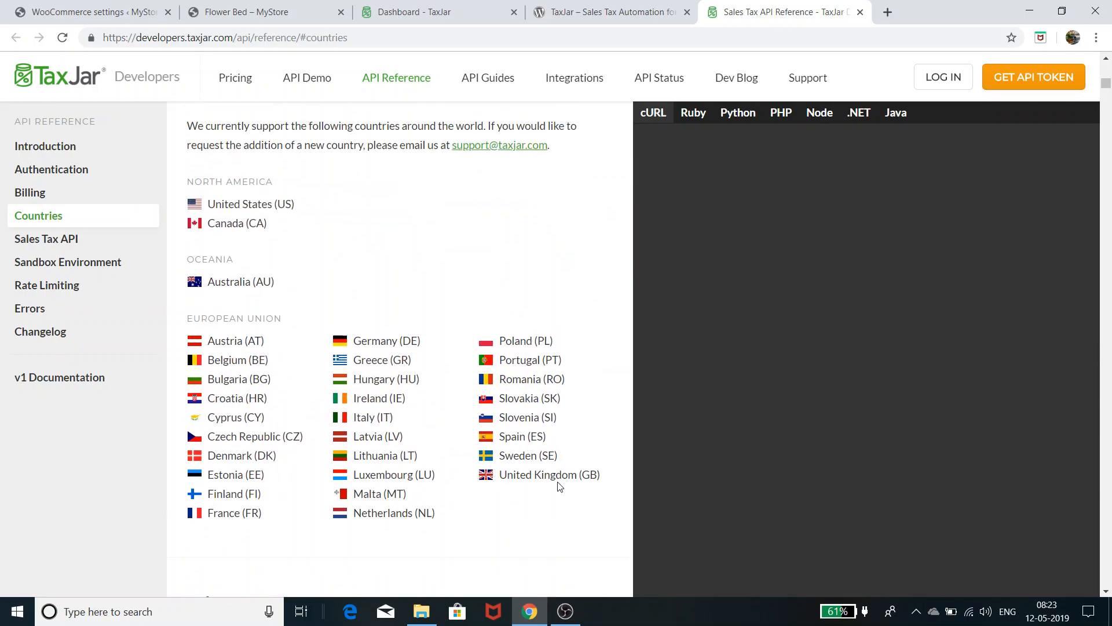
scroll(560, 487, "up", 1)
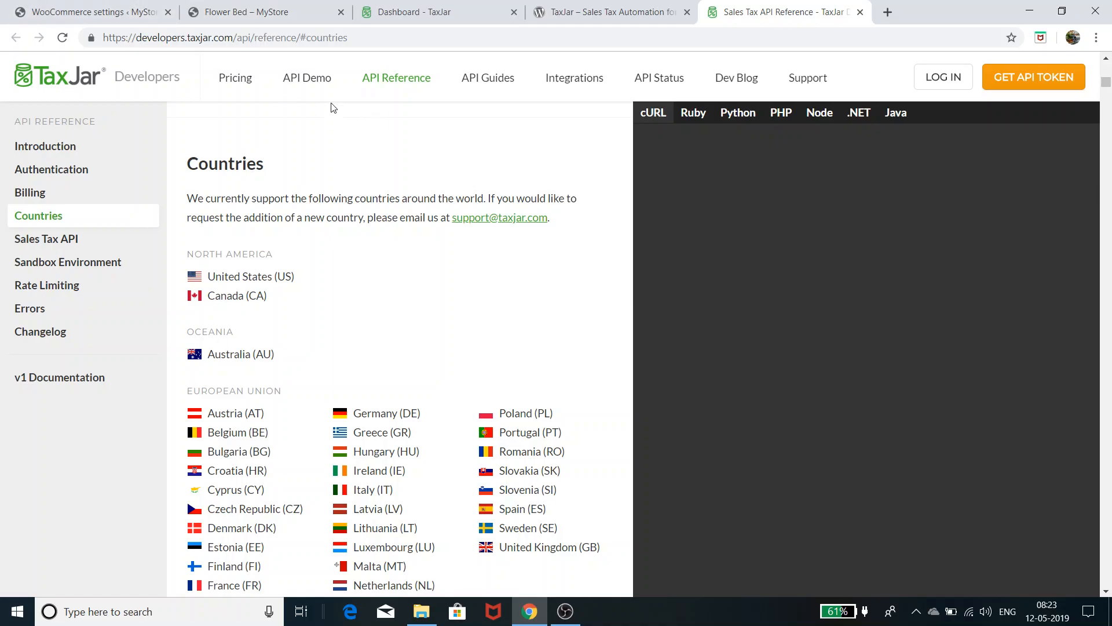
Return to the WooCommerce TaxJar integration settings and review the API token and sales tax sections.
left_click(97, 11)
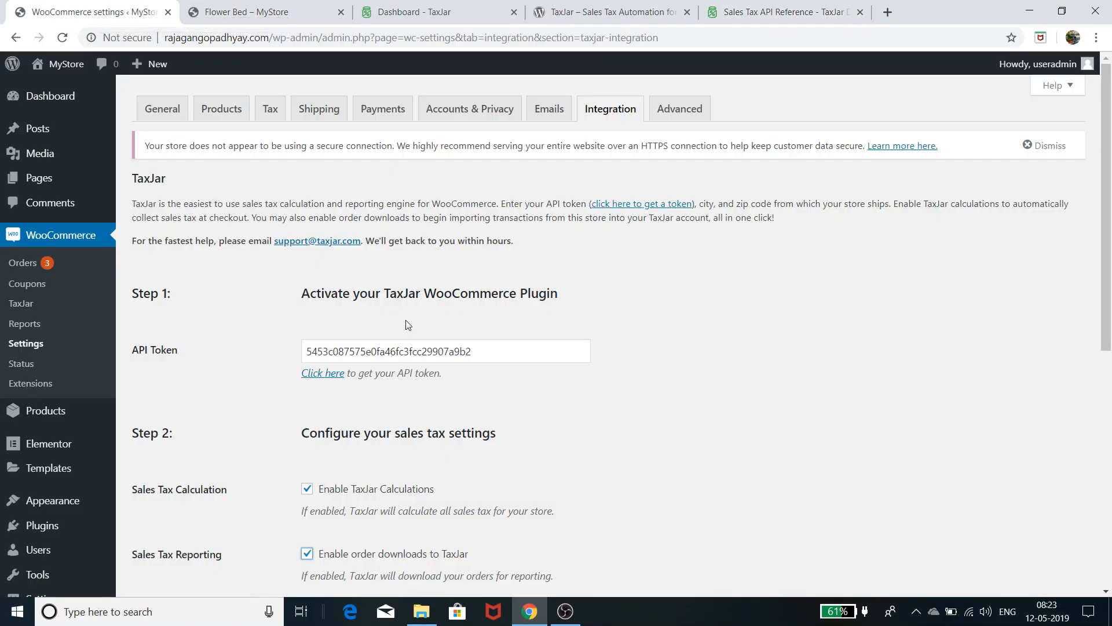
scroll(448, 358, "down", 2)
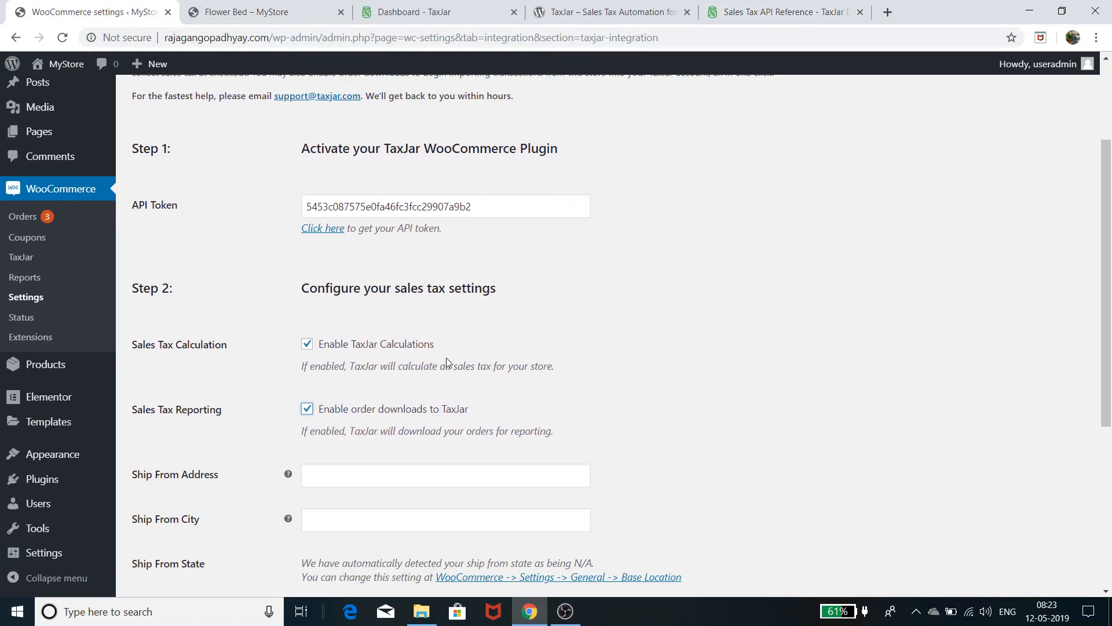
scroll(446, 362, "up", 3)
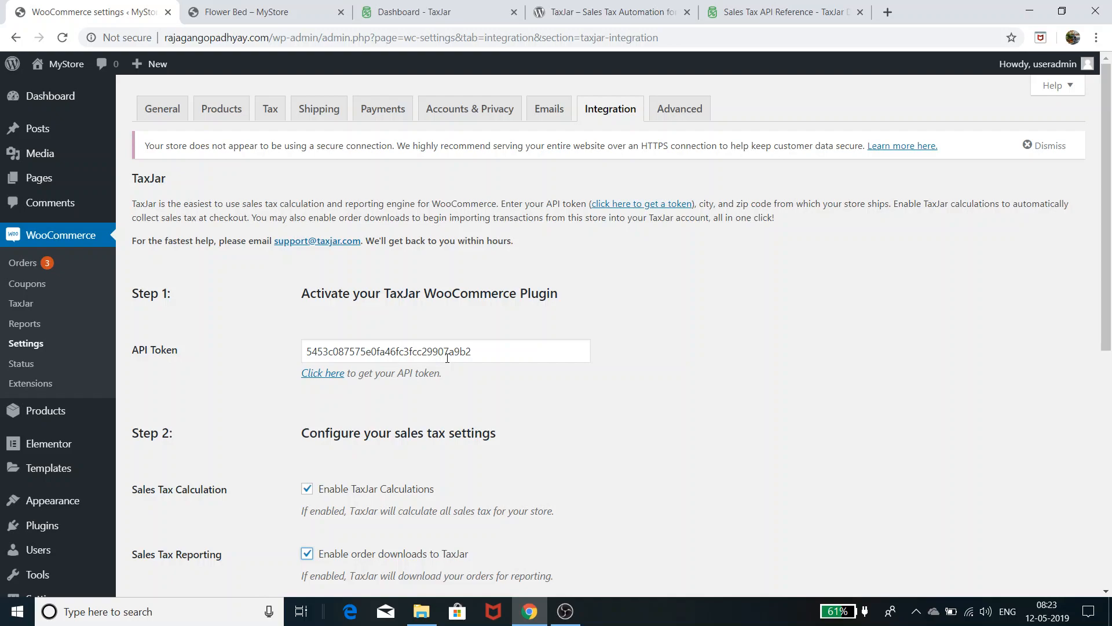
scroll(445, 361, "down", 2)
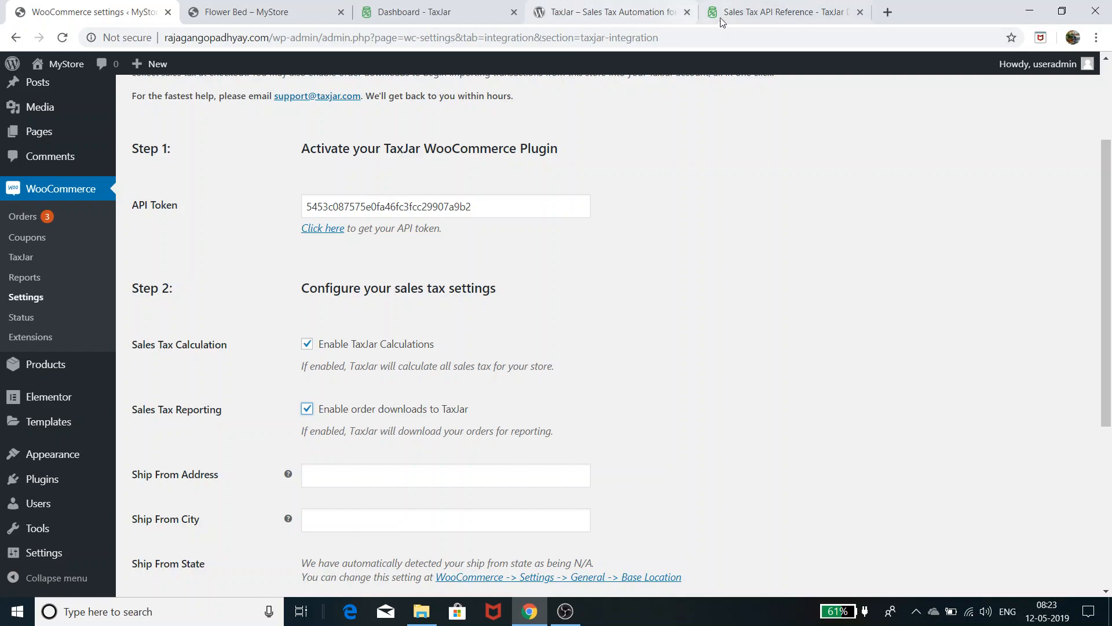
Switch to the TaxJar account and read which shopping carts and marketplaces its product exemptions support.
left_click(422, 13)
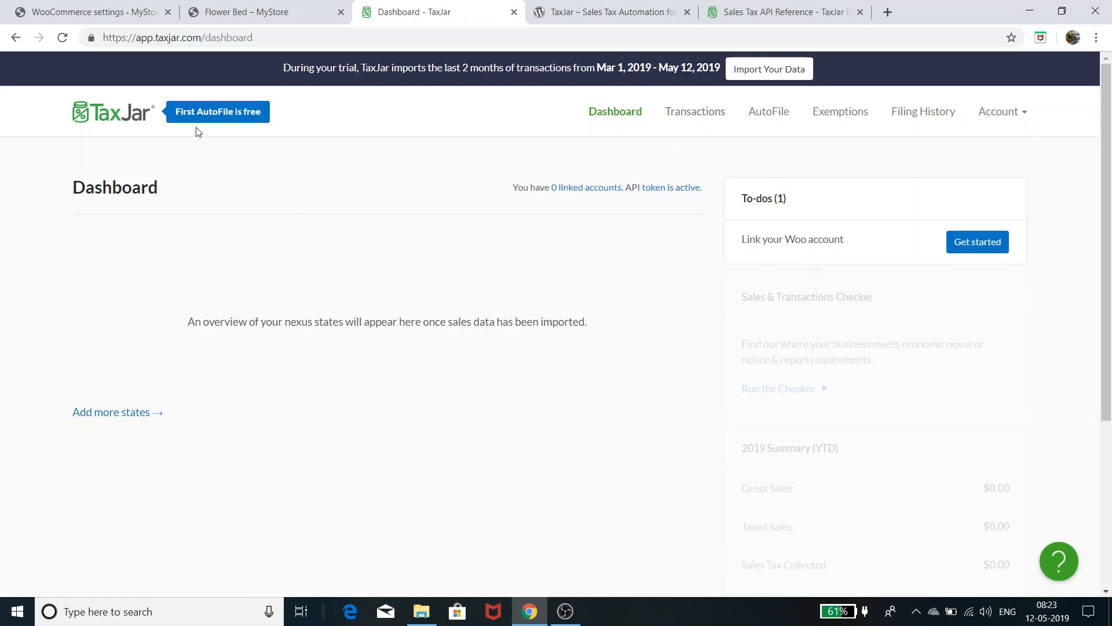
left_click(695, 116)
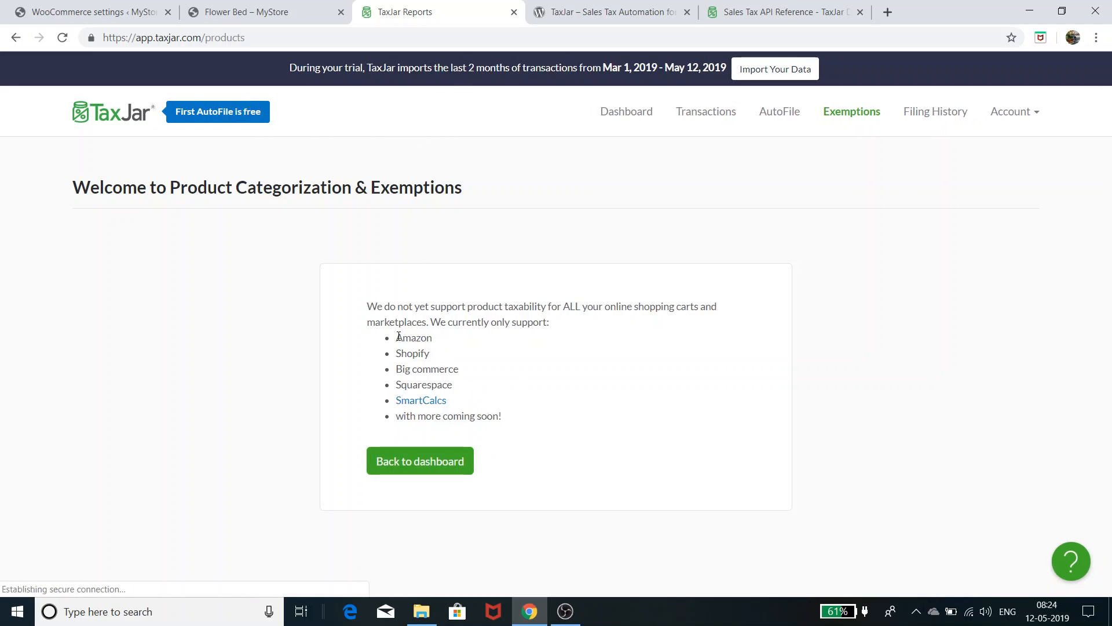
left_click_drag(398, 336, 527, 422)
left_click(472, 360)
left_click_drag(455, 387, 401, 385)
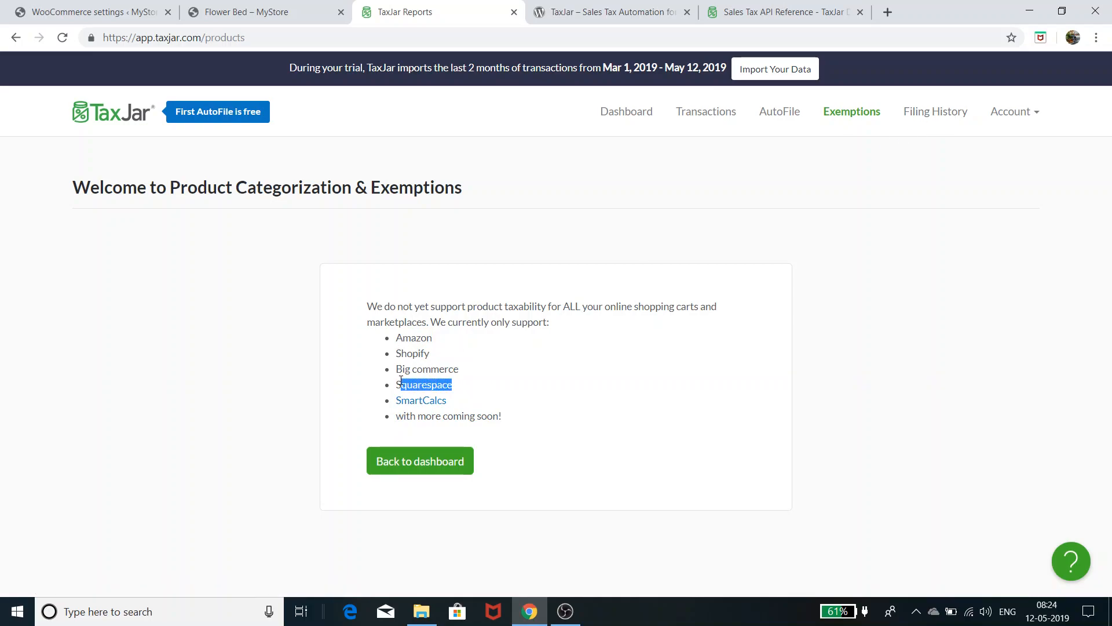
Return to the TaxJar dashboard and open the account's plan and billing page.
left_click(637, 114)
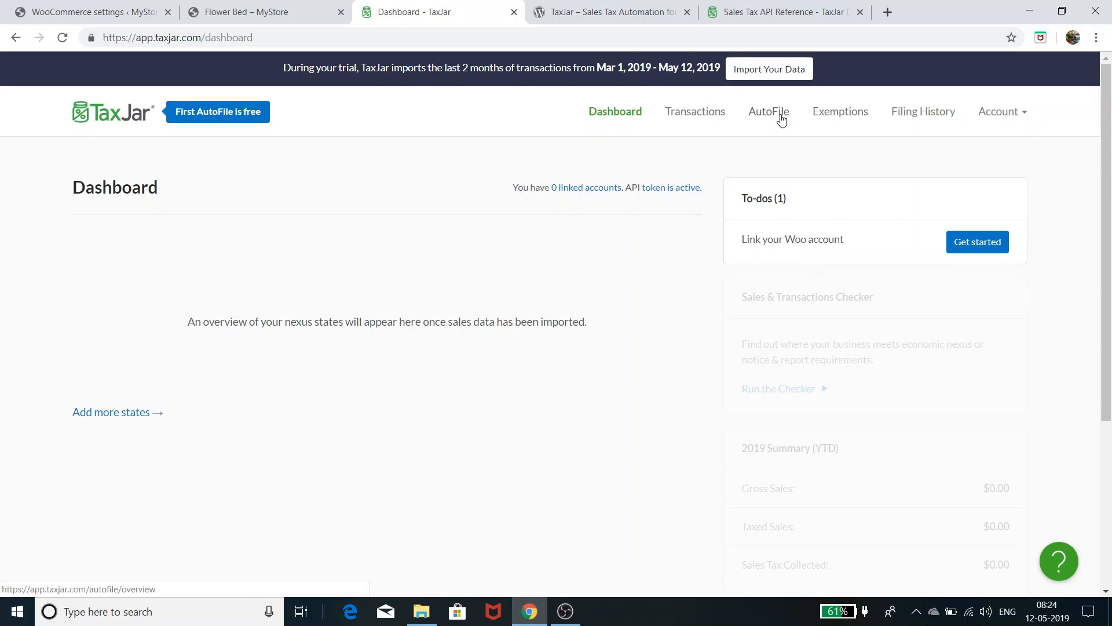
left_click(1018, 118)
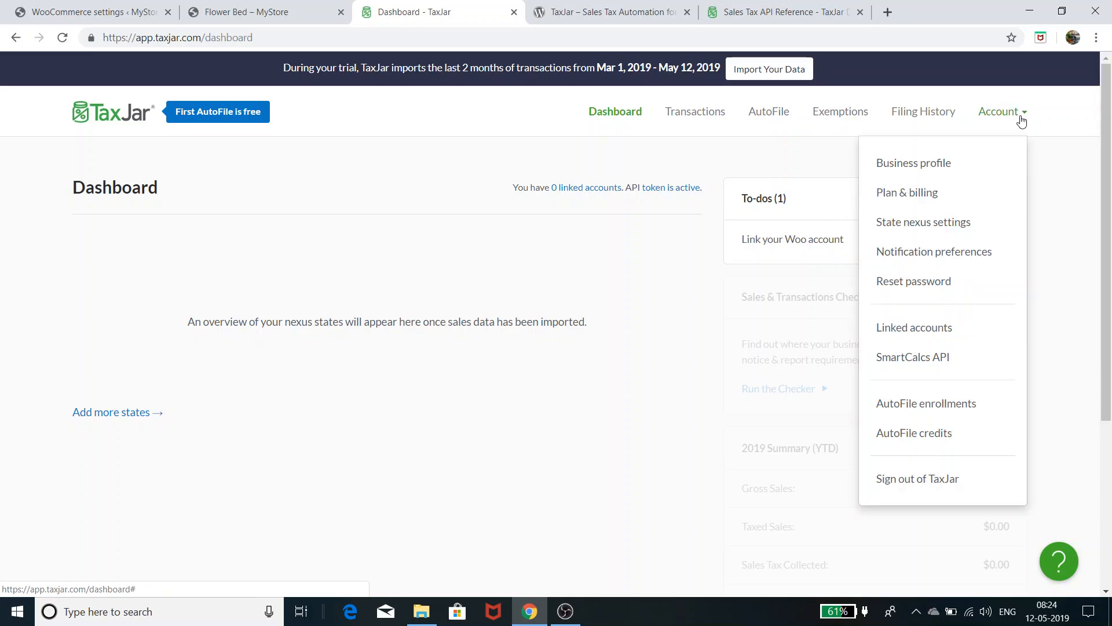
left_click(920, 193)
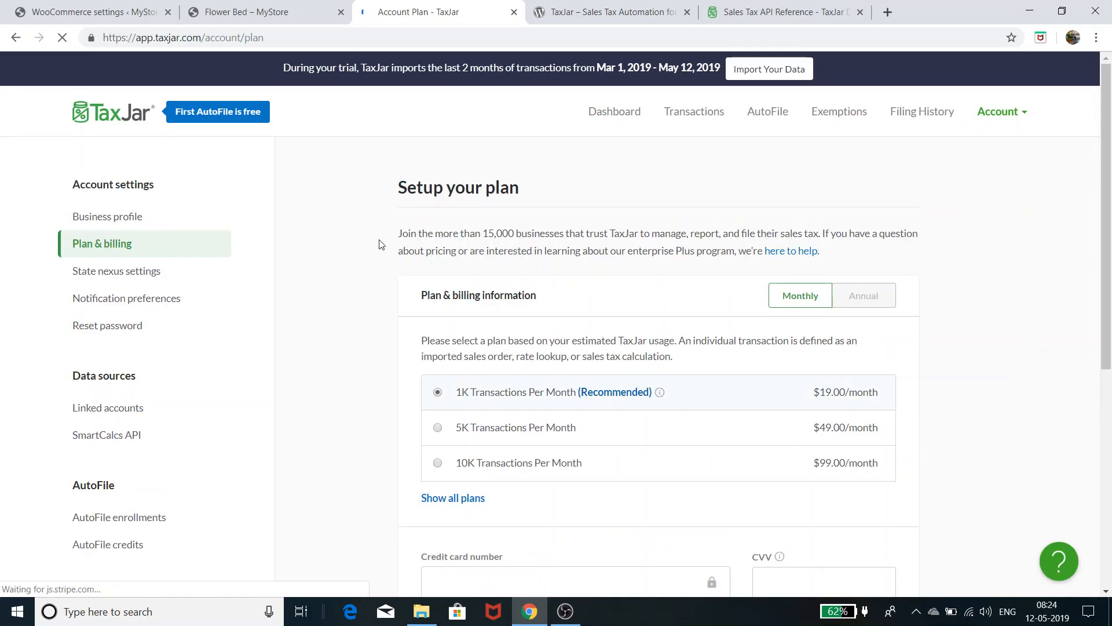
Review TaxJar's monthly transaction plans, their prices and the billing fields on the plan setup page.
scroll(388, 249, "down", 2)
scroll(389, 252, "up", 1)
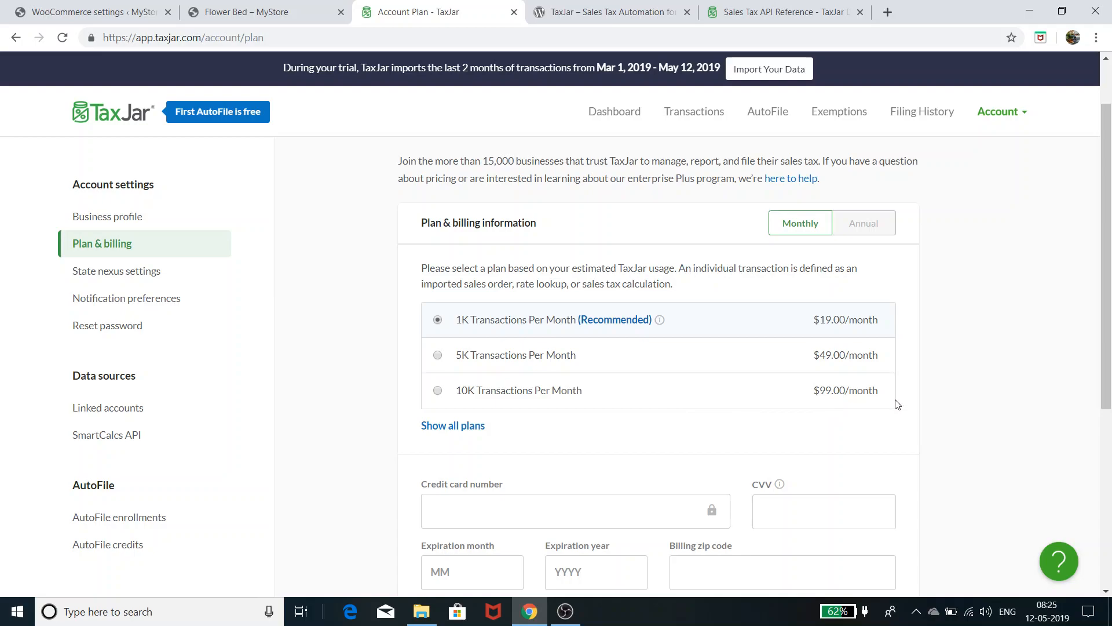
scroll(897, 406, "down", 6)
scroll(897, 404, "up", 6)
scroll(671, 212, "down", 3)
Switch back to the WooCommerce settings, leave the TaxJar integration page without saving, and review the store's tax options.
left_click(98, 13)
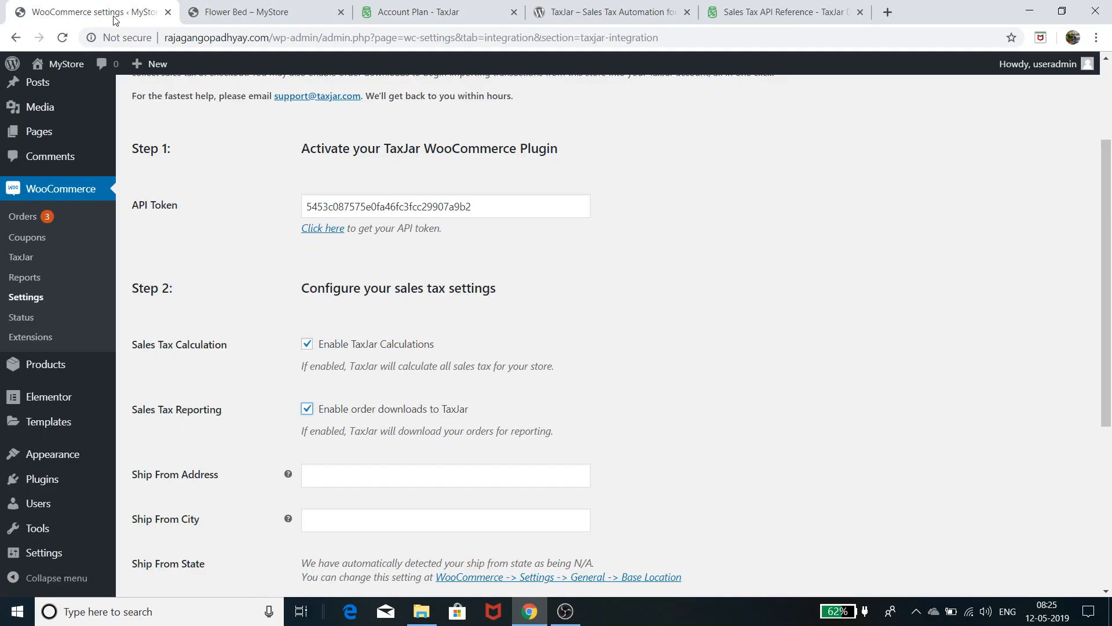
scroll(265, 334, "up", 3)
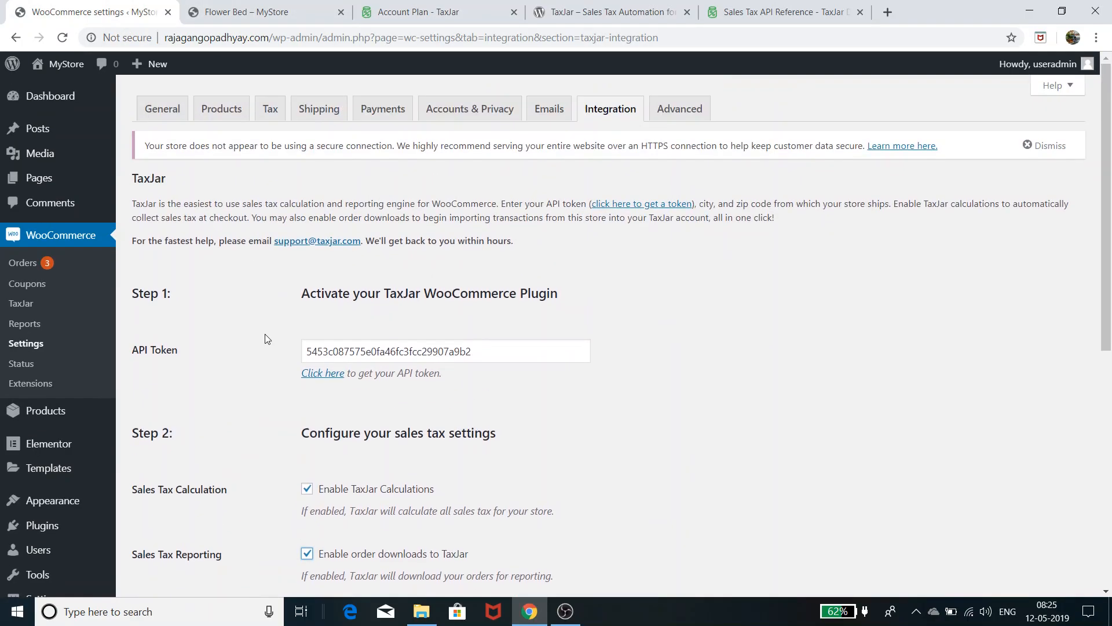
left_click(275, 108)
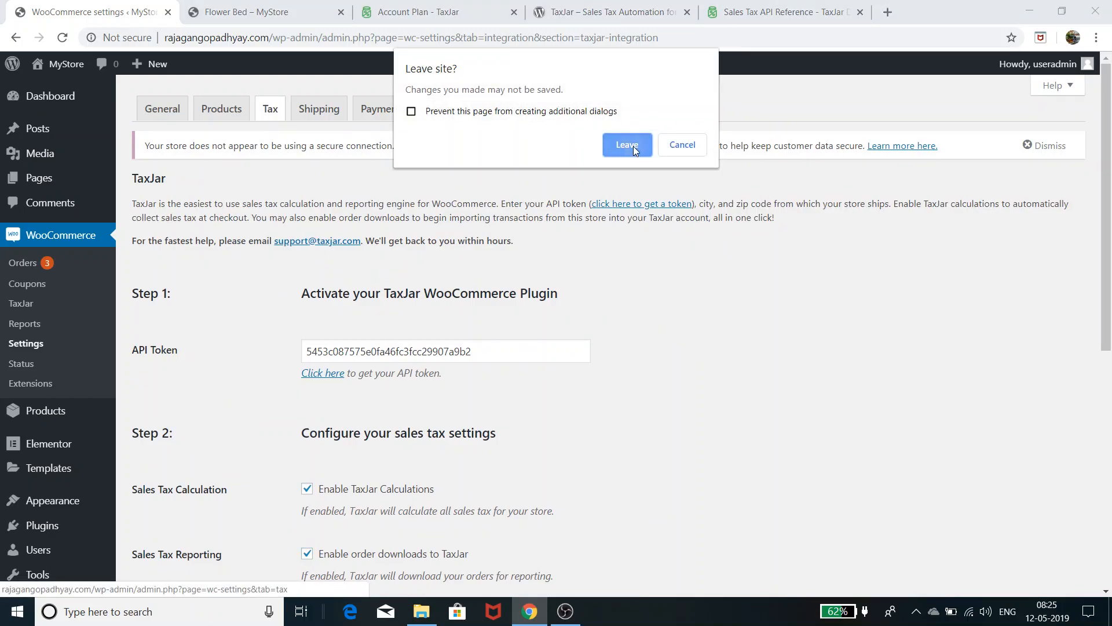
left_click(634, 146)
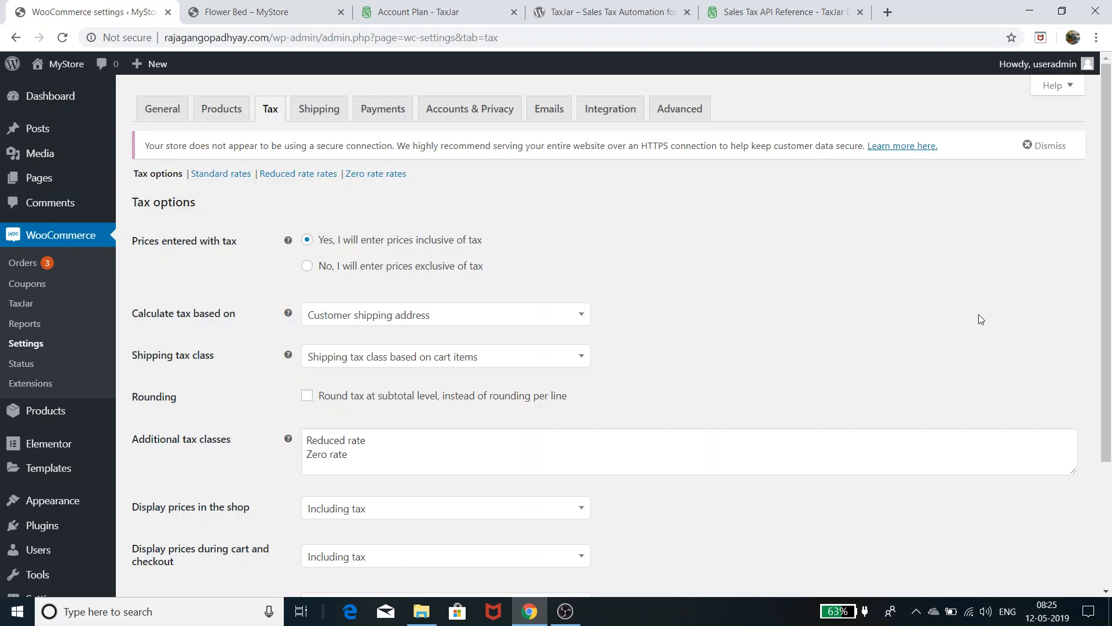
scroll(978, 317, "down", 2)
scroll(979, 319, "up", 2)
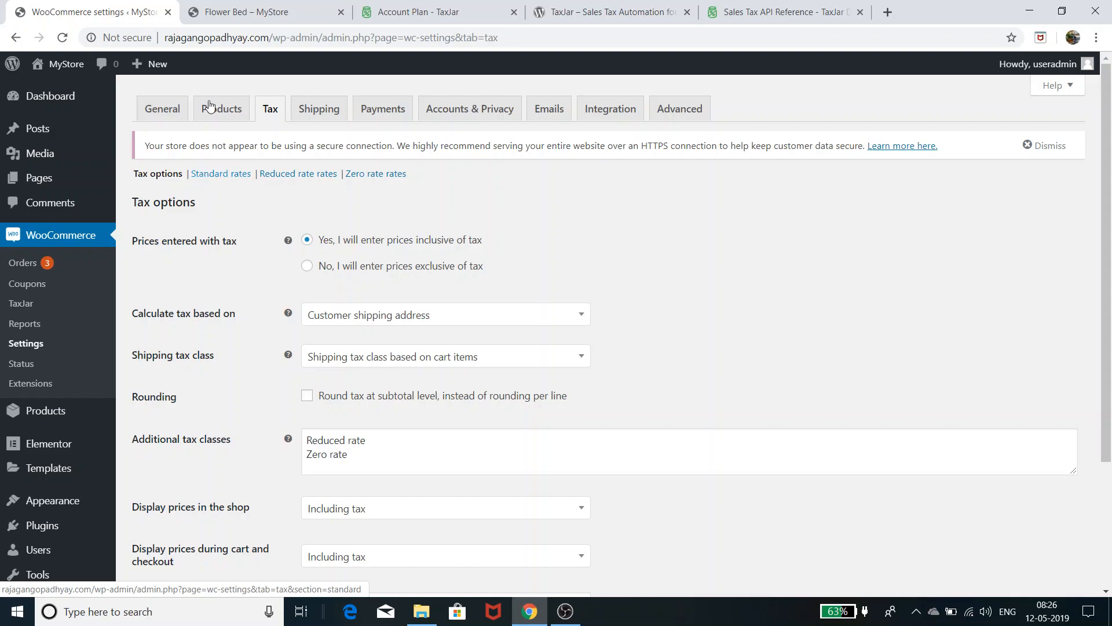
Check how the Flower Bed product page displays its price with tax, and return to the WooCommerce tax options.
left_click(282, 10)
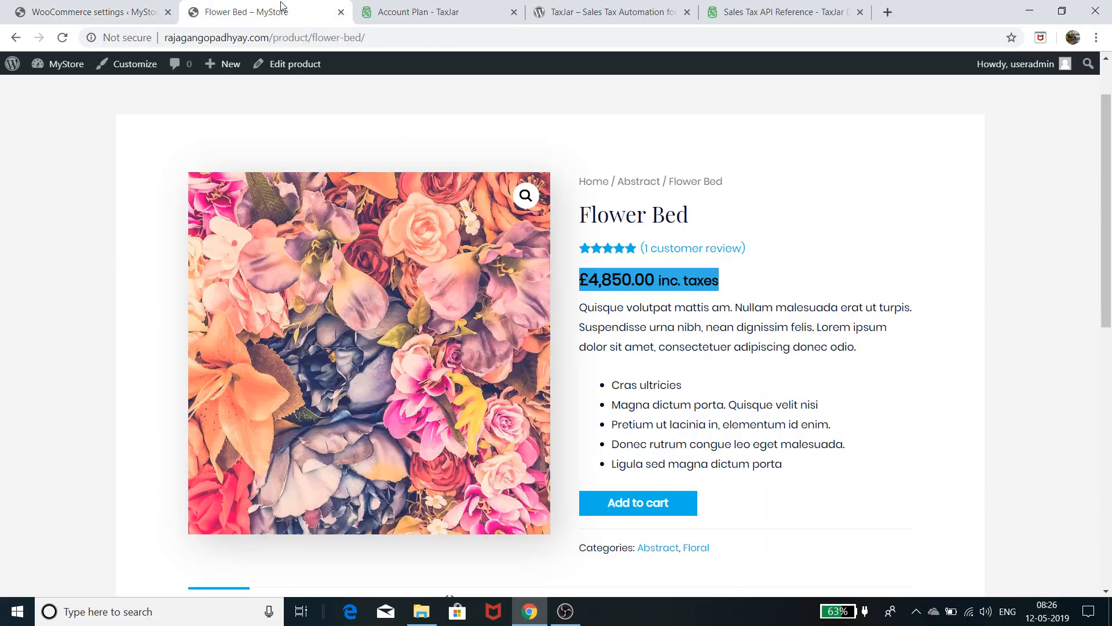
left_click(748, 286)
left_click(134, 7)
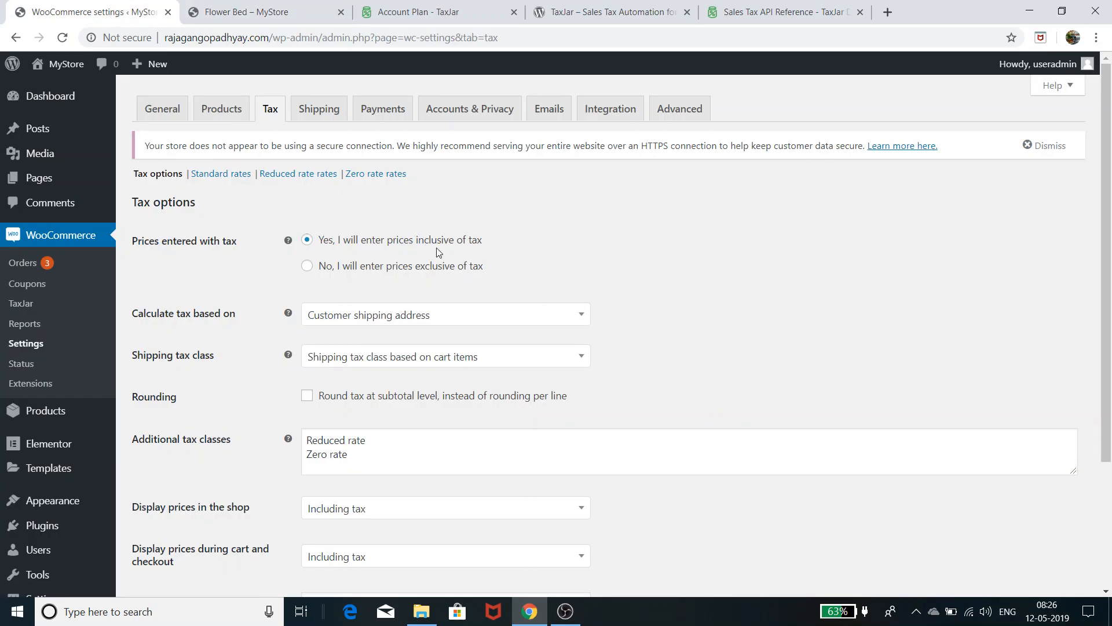
Switch to the TaxJar API reference, review the supported countries by region, and return to the WooCommerce tax options.
left_click(796, 8)
scroll(302, 376, "down", 5)
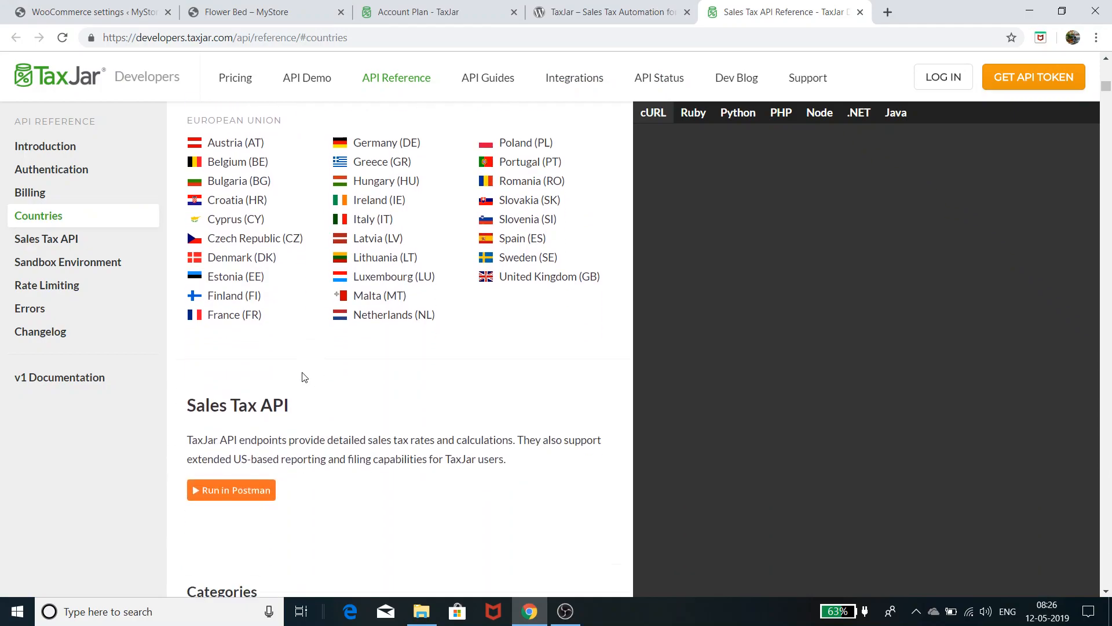
scroll(302, 377, "up", 3)
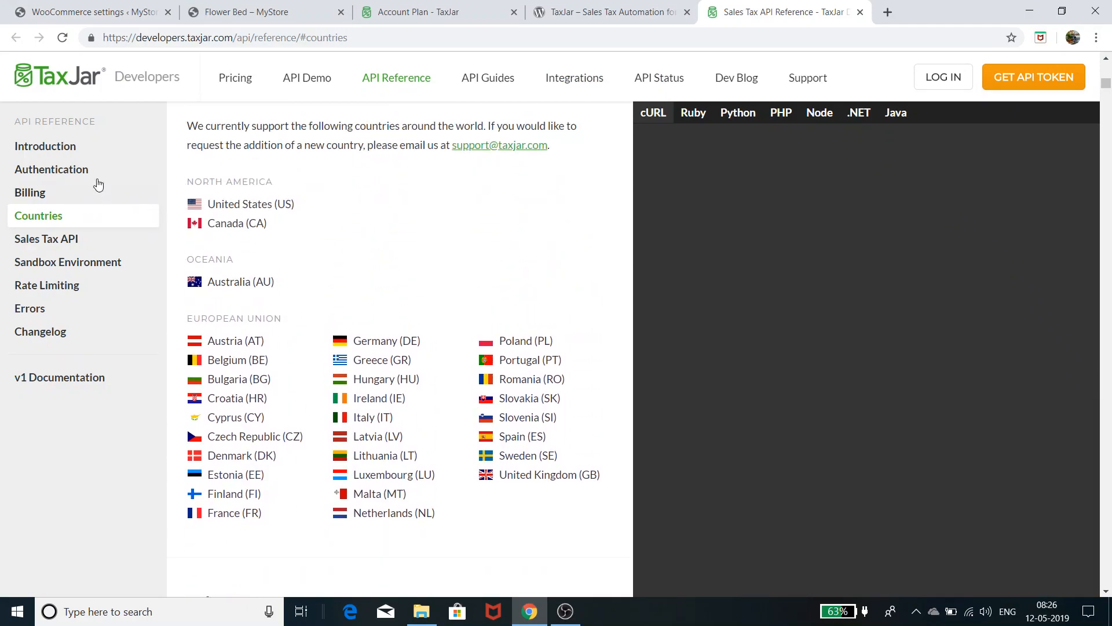
left_click(114, 17)
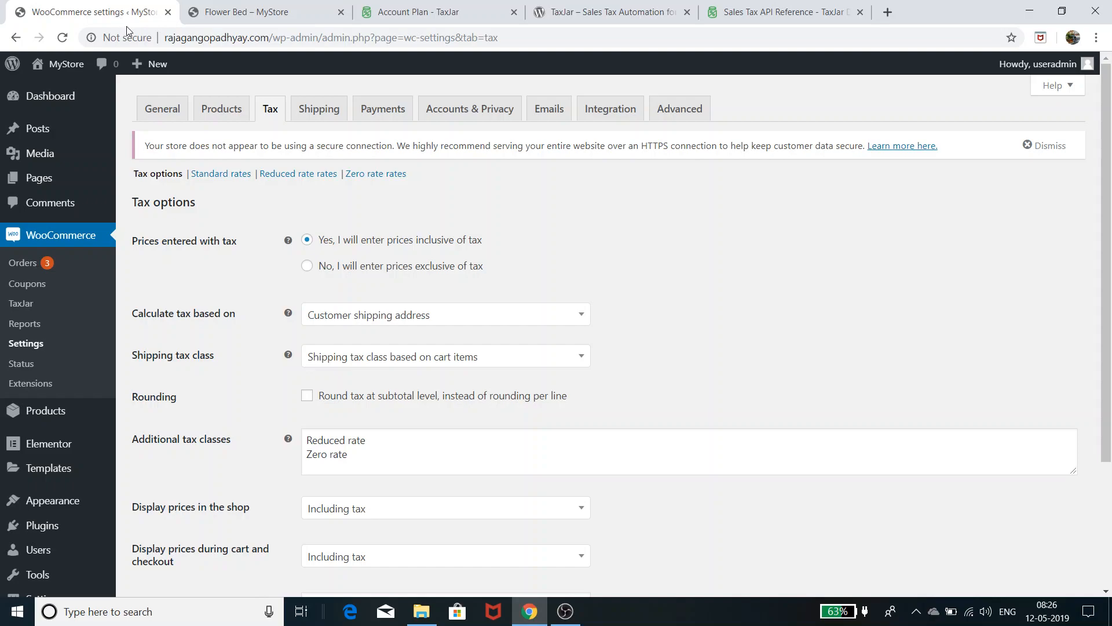
Recheck the countries TaxJar supports in its API reference, and look over the WooCommerce tax options once more.
left_click(762, 18)
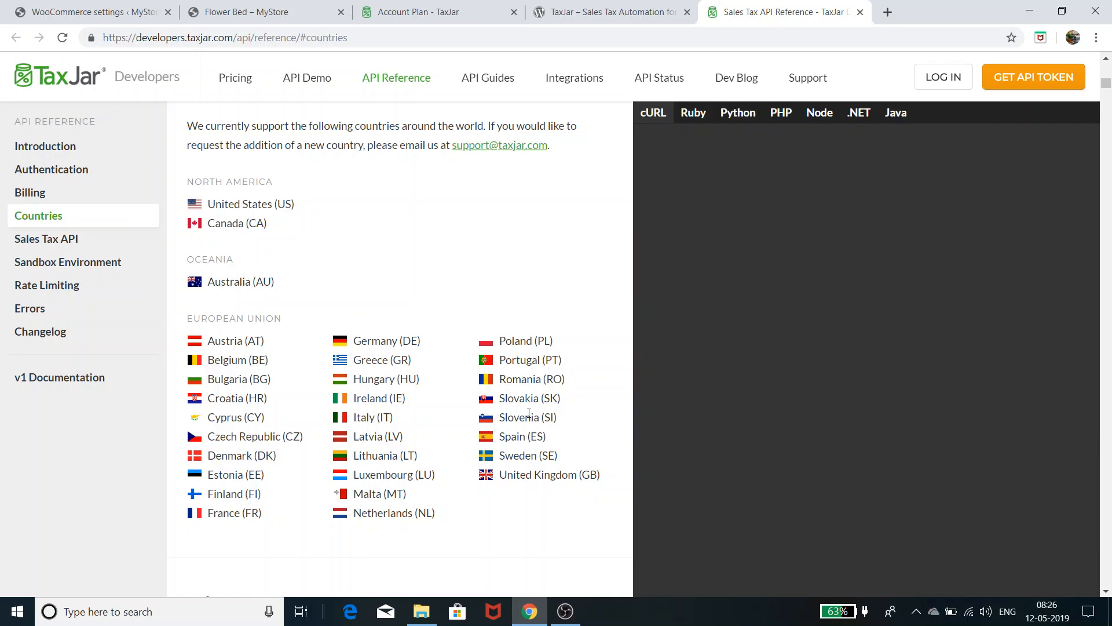
scroll(529, 413, "down", 3)
scroll(529, 413, "up", 3)
left_click(105, 18)
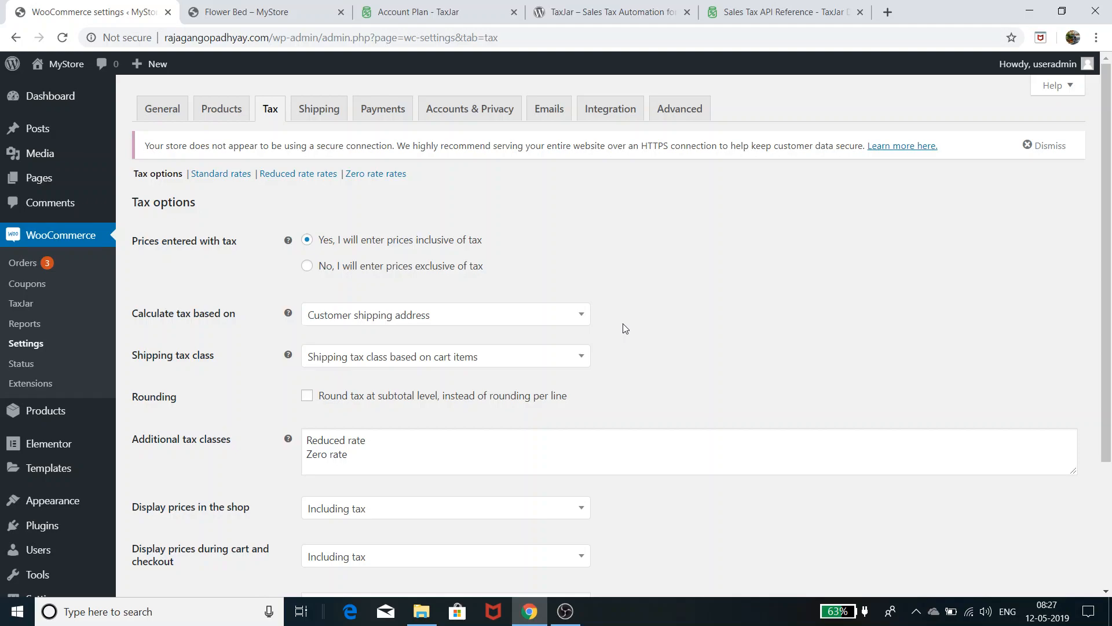
scroll(624, 325, "down", 1)
scroll(622, 323, "up", 1)
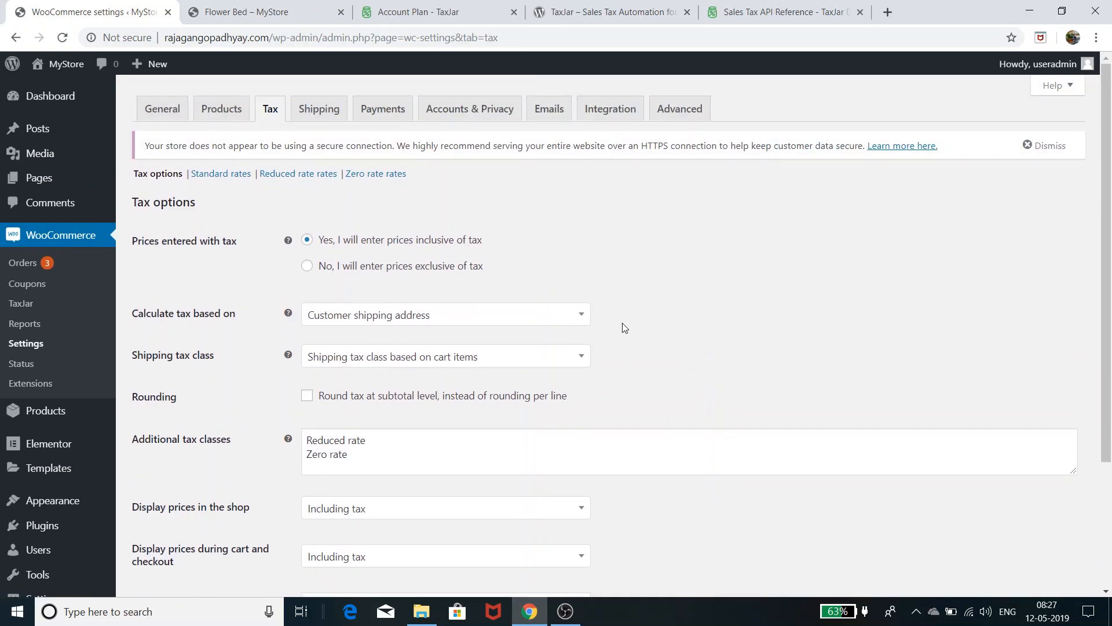